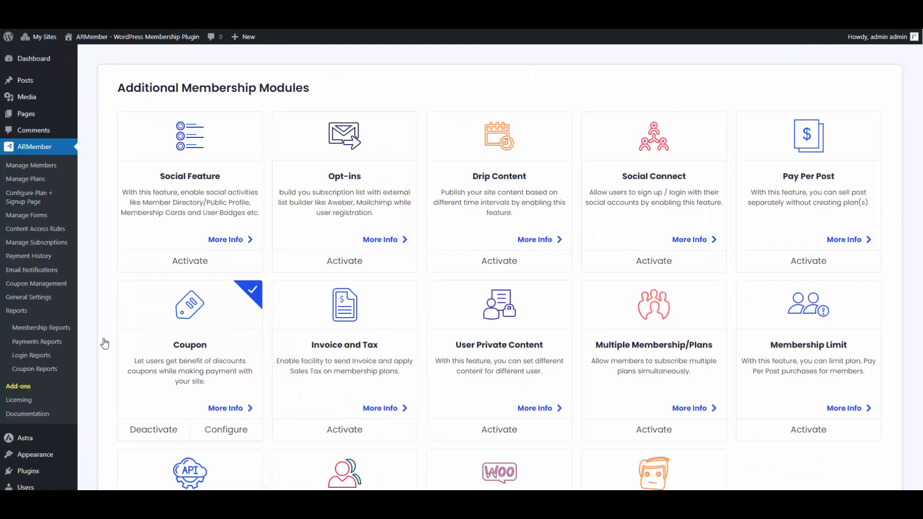
Activate the Pay Per Post add-on and go to Configure Plan + Signup Page
{"action": "left_click", "coordinate": [798, 262]}
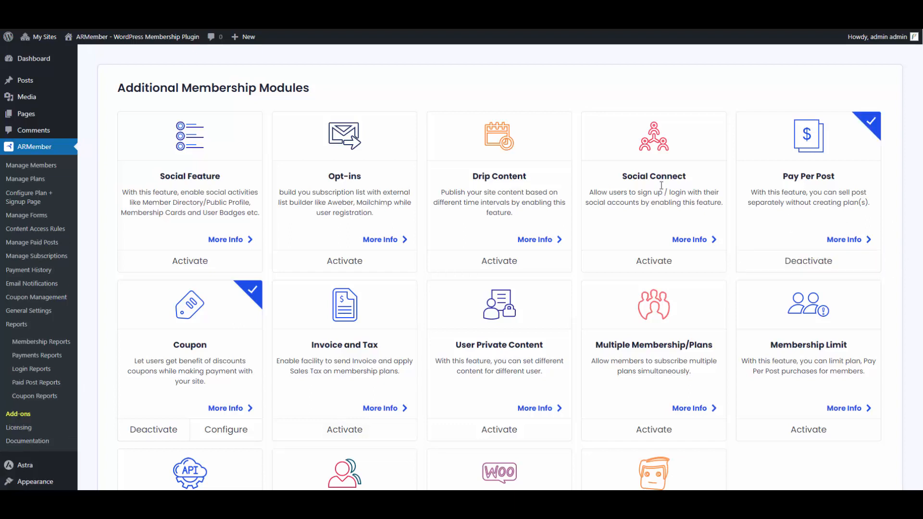
{"action": "left_click", "coordinate": [53, 207]}
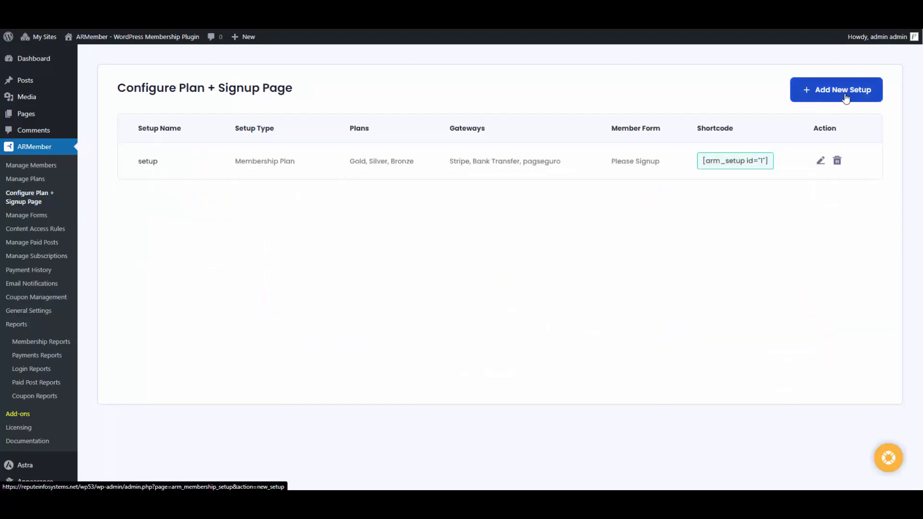
Start a new setup named 'Paid Post' of type Paid Post Setup
{"action": "left_click", "coordinate": [843, 98]}
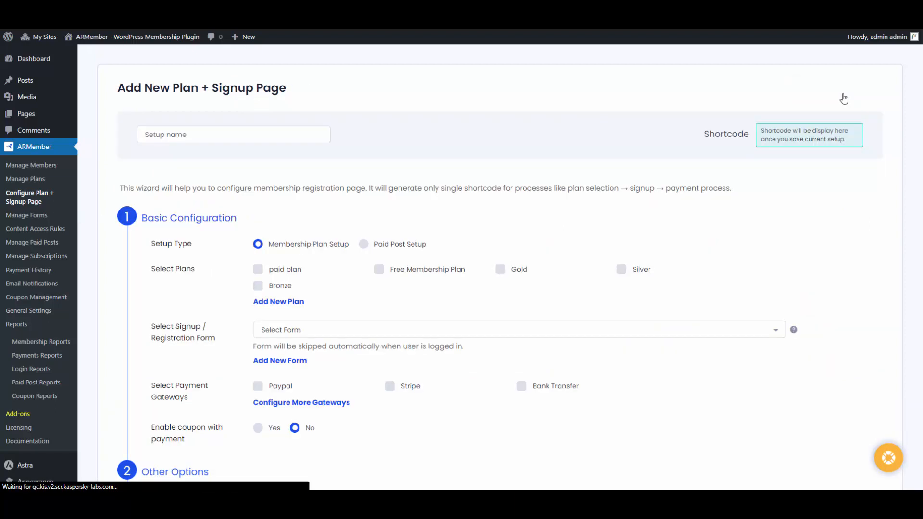
{"action": "left_click", "coordinate": [321, 130]}
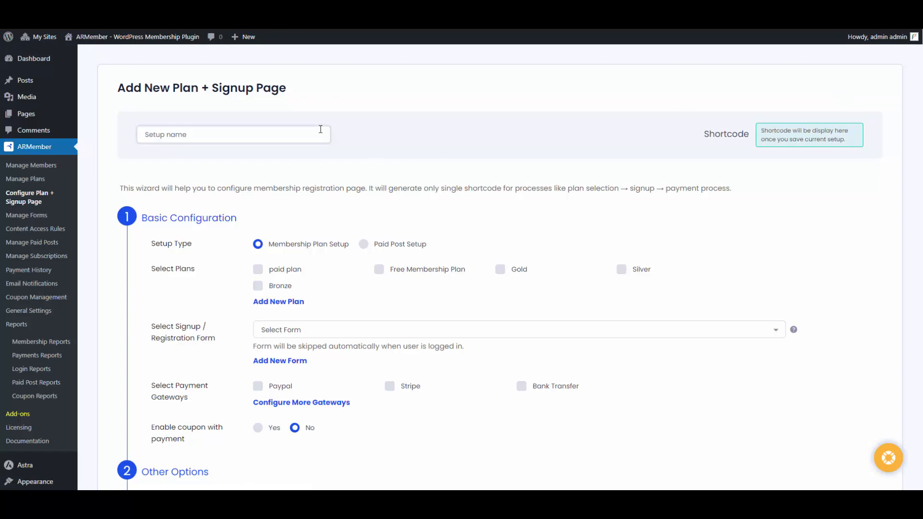
{"action": "type", "text": "Paid Post"}
{"action": "left_click", "coordinate": [367, 244]}
{"action": "scroll", "coordinate": [345, 217], "scroll_direction": "down", "scroll_amount": 1}
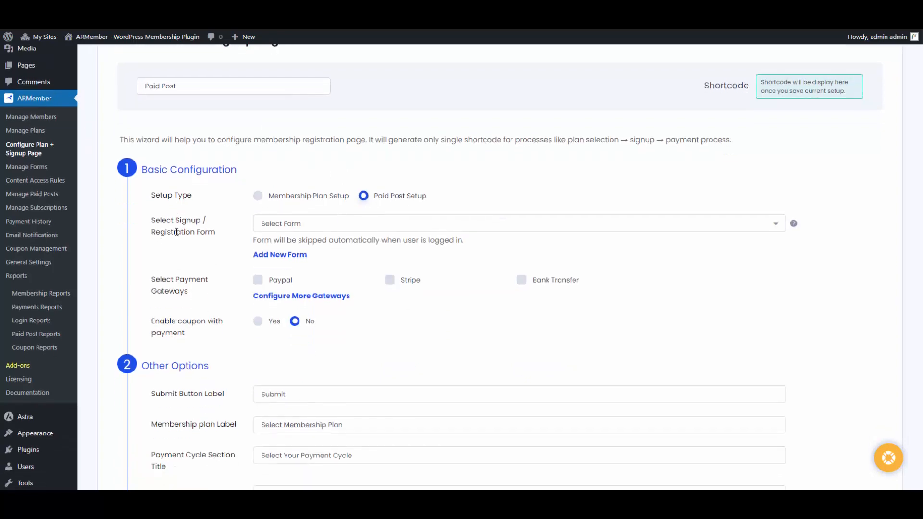
Use the Please Signup form, enable PayPal and Stripe payments, and allow coupons
{"action": "left_click", "coordinate": [368, 222]}
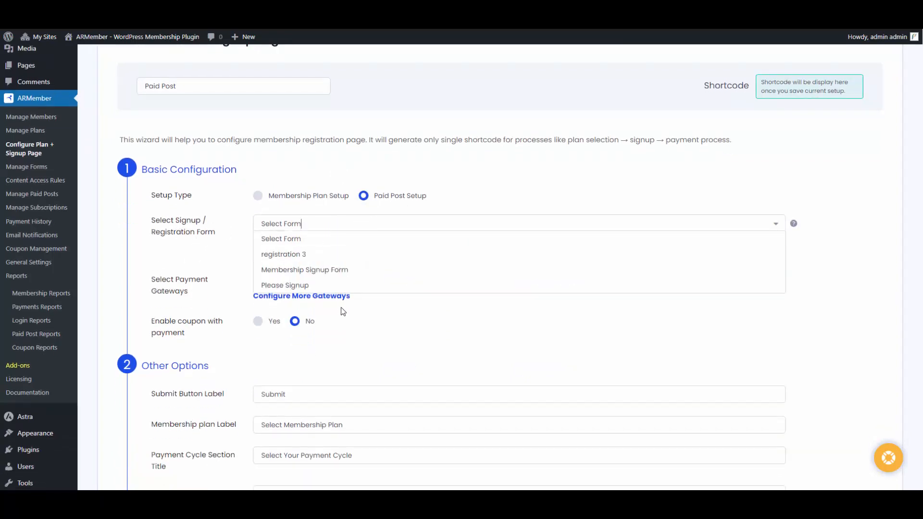
{"action": "left_click", "coordinate": [337, 285]}
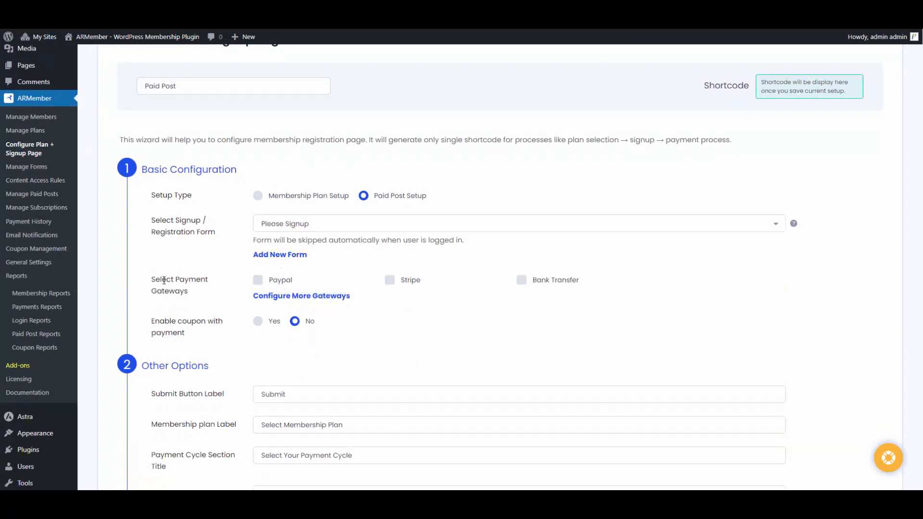
{"action": "left_click", "coordinate": [317, 286]}
{"action": "left_click", "coordinate": [403, 282]}
{"action": "scroll", "coordinate": [551, 271], "scroll_direction": "down", "scroll_amount": 1}
{"action": "scroll", "coordinate": [551, 271], "scroll_direction": "down", "scroll_amount": 1}
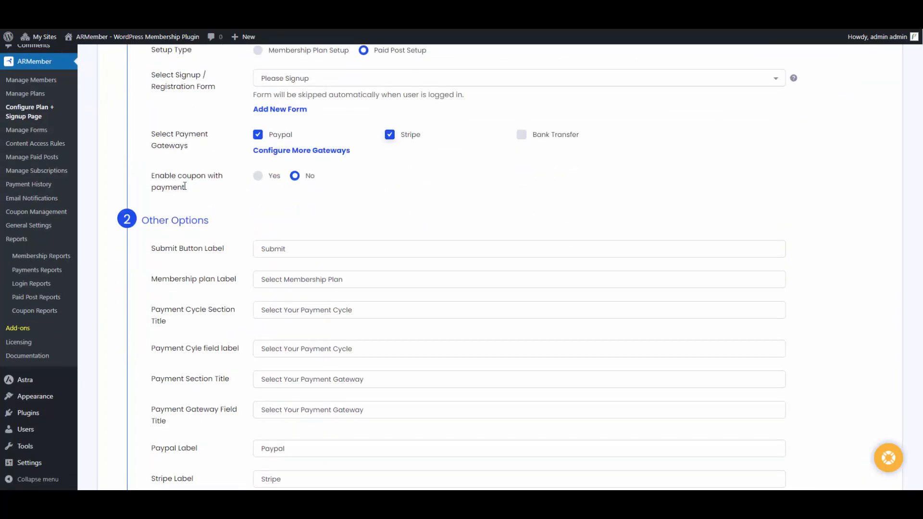
{"action": "left_click", "coordinate": [272, 176]}
{"action": "scroll", "coordinate": [300, 185], "scroll_direction": "down", "scroll_amount": 1}
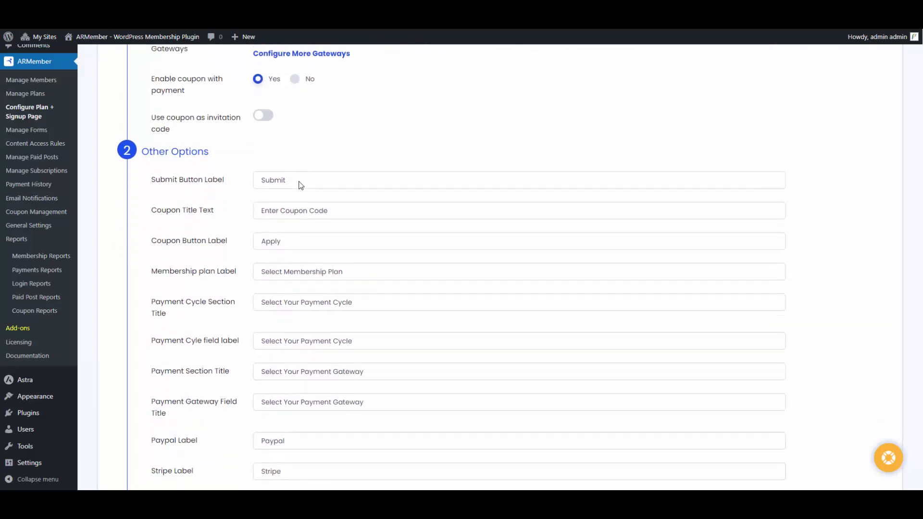
{"action": "scroll", "coordinate": [350, 262], "scroll_direction": "down", "scroll_amount": 5}
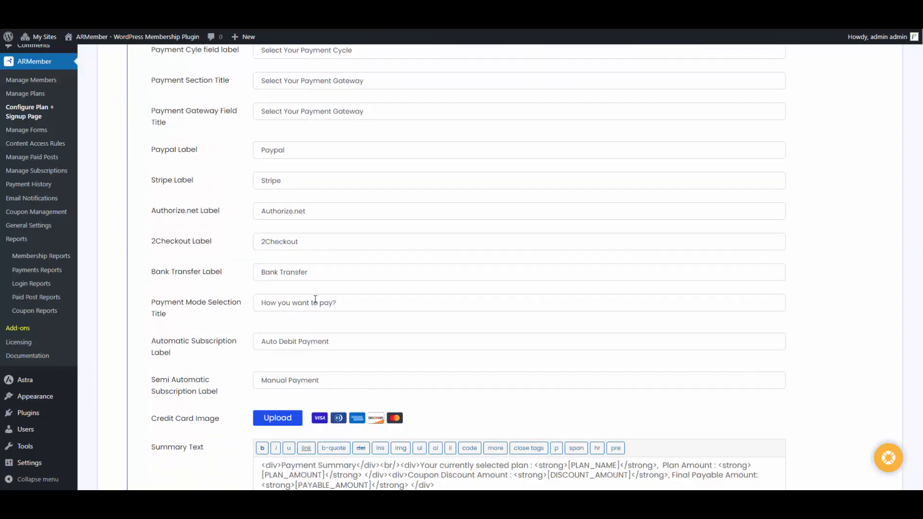
{"action": "scroll", "coordinate": [315, 299], "scroll_direction": "down", "scroll_amount": 4}
{"action": "scroll", "coordinate": [378, 305], "scroll_direction": "down", "scroll_amount": 3}
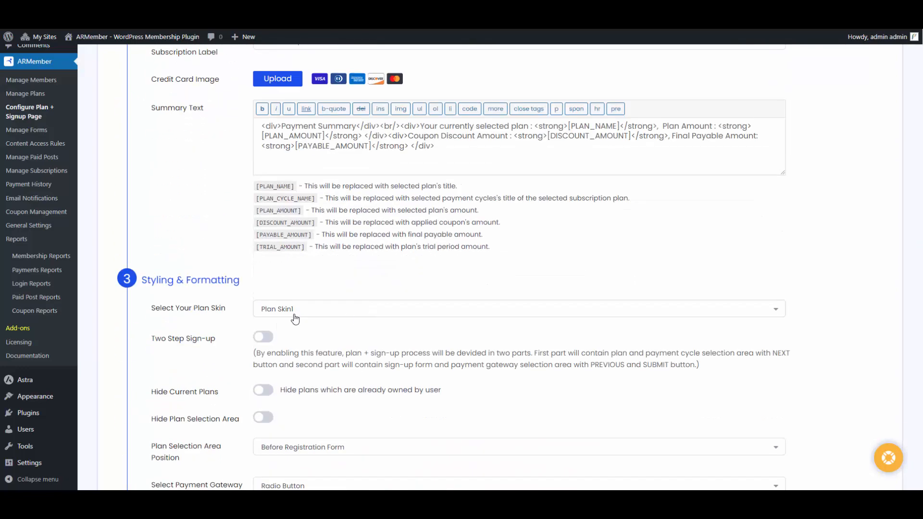
Apply Plan Skin6 to the Paid Post setup
{"action": "left_click", "coordinate": [298, 309]}
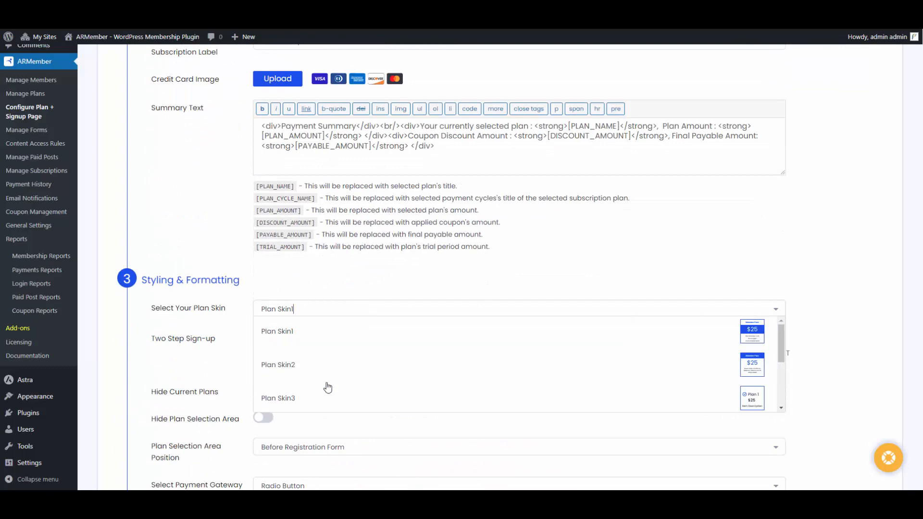
{"action": "scroll", "coordinate": [323, 380], "scroll_direction": "down", "scroll_amount": 3}
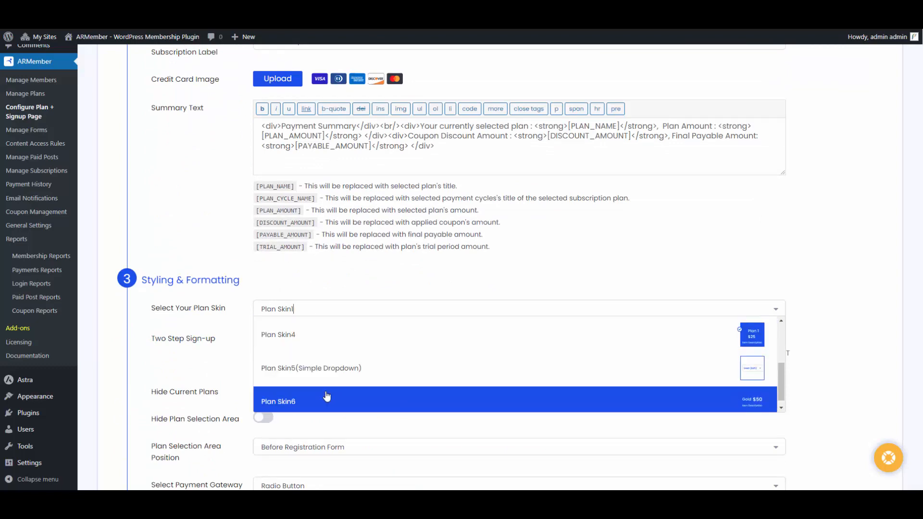
{"action": "left_click", "coordinate": [327, 392]}
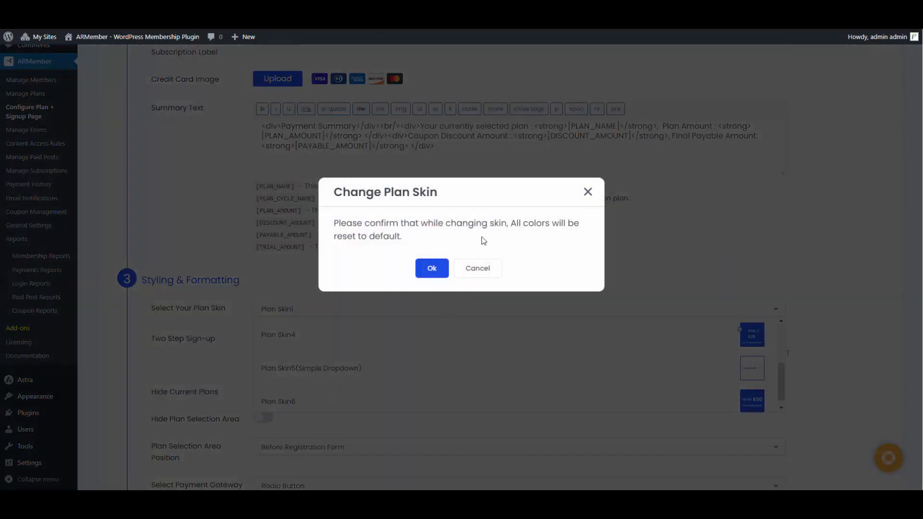
{"action": "left_click", "coordinate": [432, 268]}
Set the Selected Price Font colour to magenta
{"action": "scroll", "coordinate": [428, 272], "scroll_direction": "down", "scroll_amount": 3}
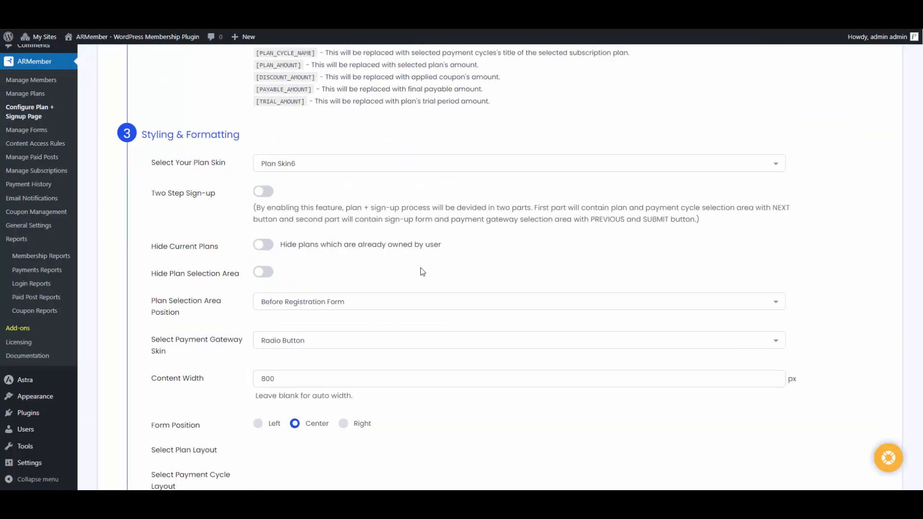
{"action": "scroll", "coordinate": [260, 304], "scroll_direction": "down", "scroll_amount": 1}
{"action": "scroll", "coordinate": [262, 305], "scroll_direction": "down", "scroll_amount": 6}
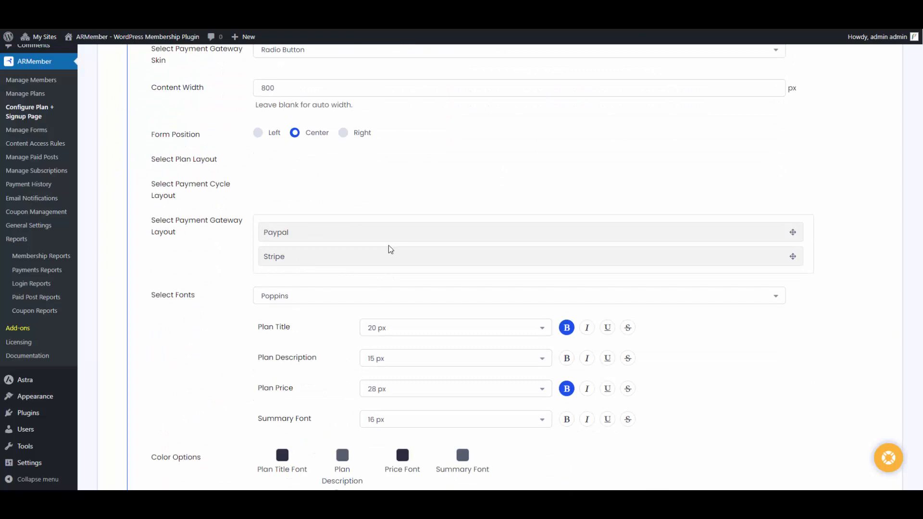
{"action": "scroll", "coordinate": [307, 294], "scroll_direction": "down", "scroll_amount": 4}
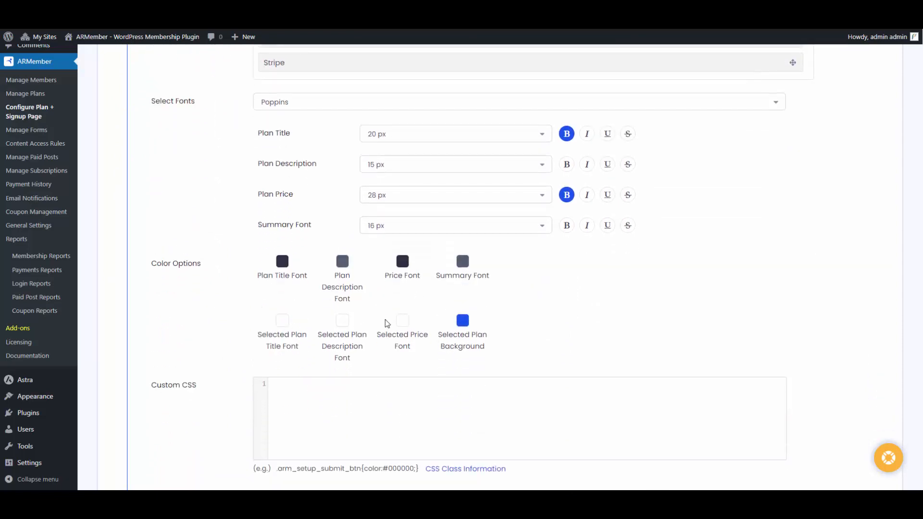
{"action": "left_click", "coordinate": [403, 321]}
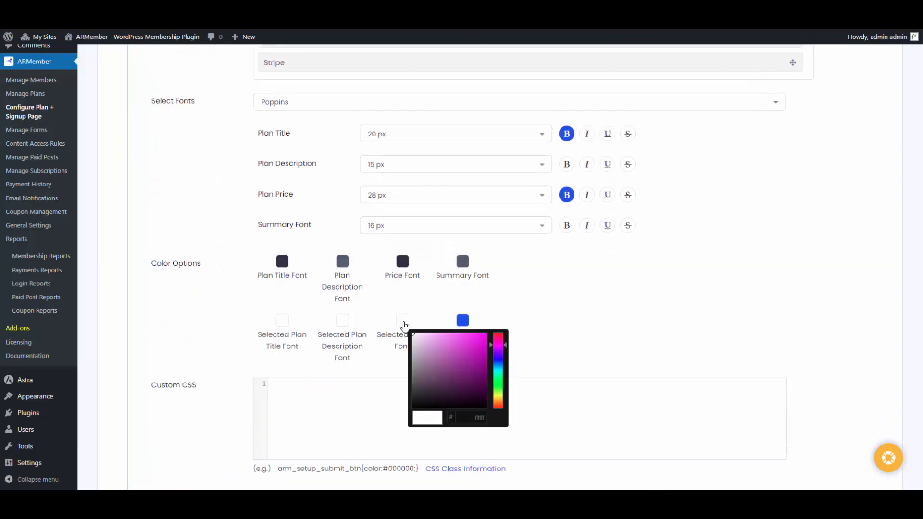
{"action": "left_click", "coordinate": [479, 354]}
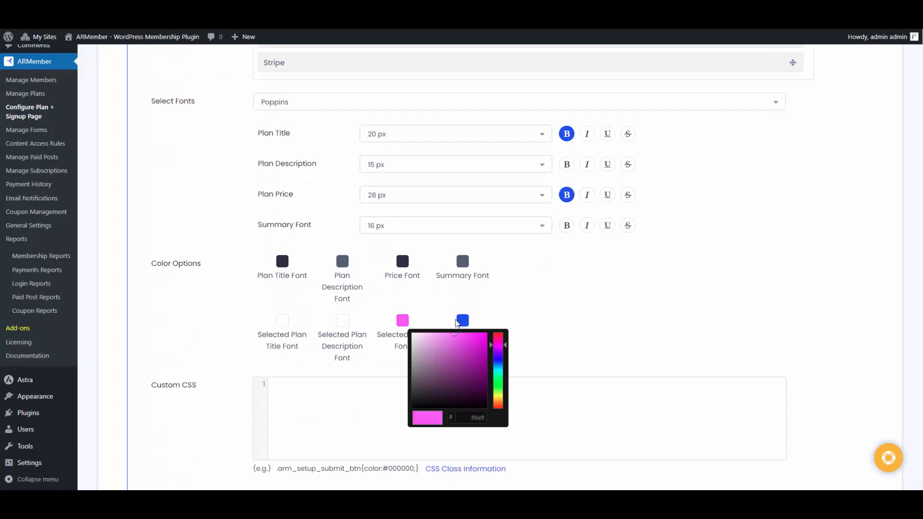
{"action": "left_click", "coordinate": [546, 347]}
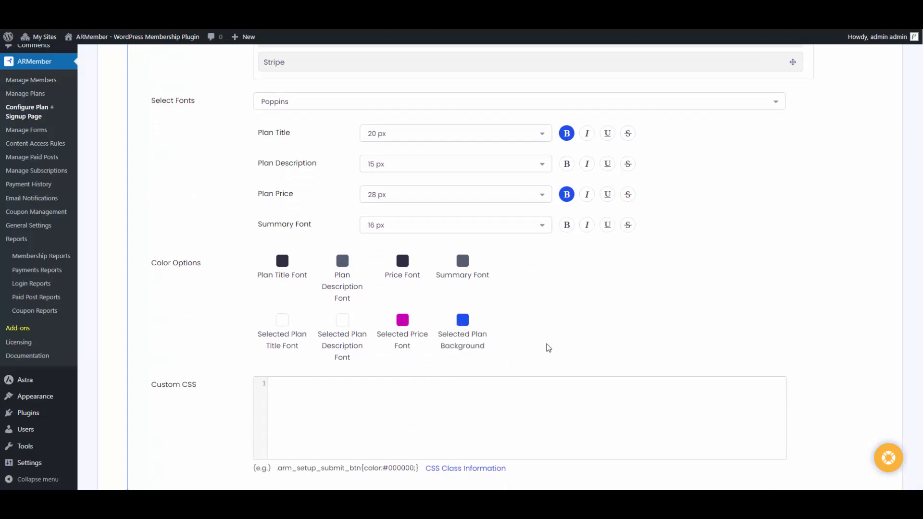
Review the CSS Class Information reference, then save the setup
{"action": "scroll", "coordinate": [294, 318], "scroll_direction": "down", "scroll_amount": 3}
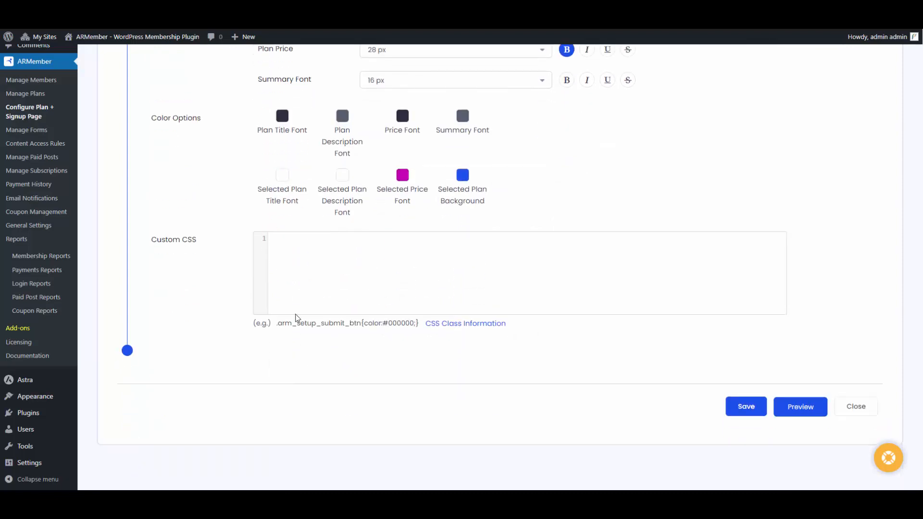
{"action": "left_click", "coordinate": [459, 327]}
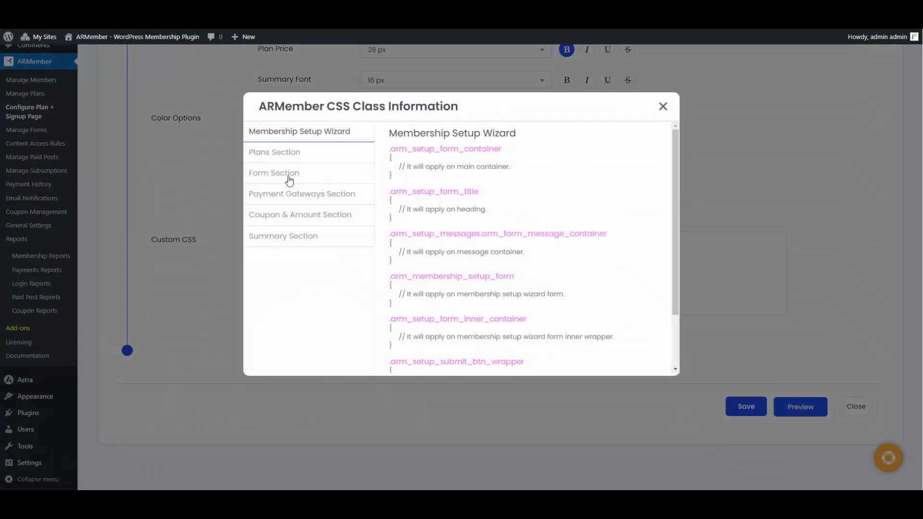
{"action": "left_click", "coordinate": [663, 106]}
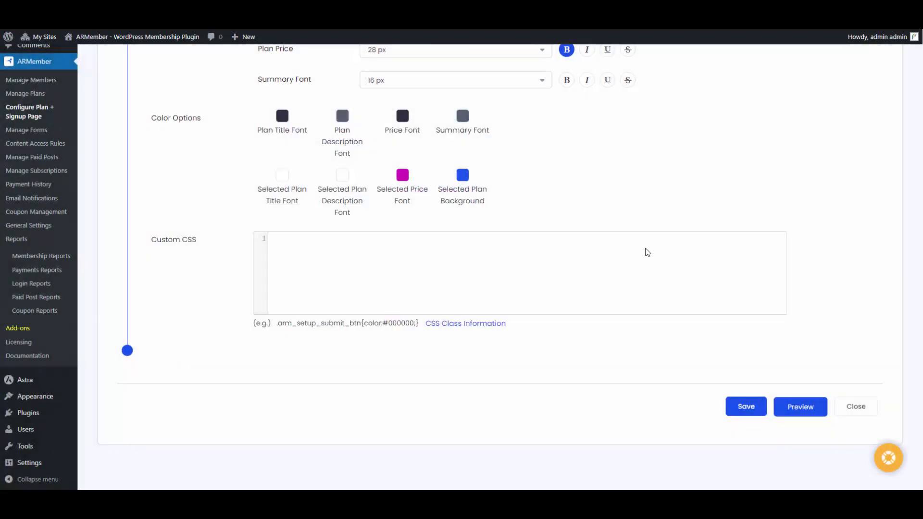
{"action": "left_click", "coordinate": [741, 410]}
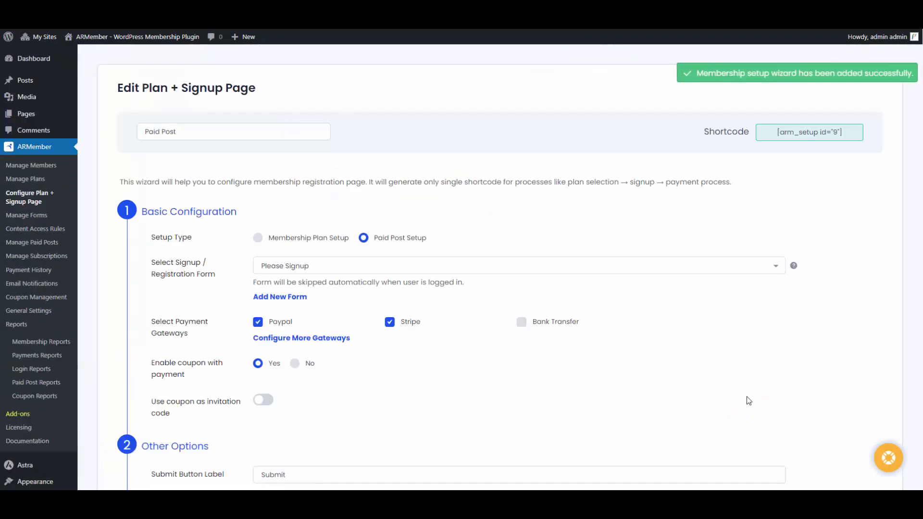
Copy the [arm_setup id="8"] shortcode and go to Manage Paid Posts
{"action": "left_click", "coordinate": [805, 139]}
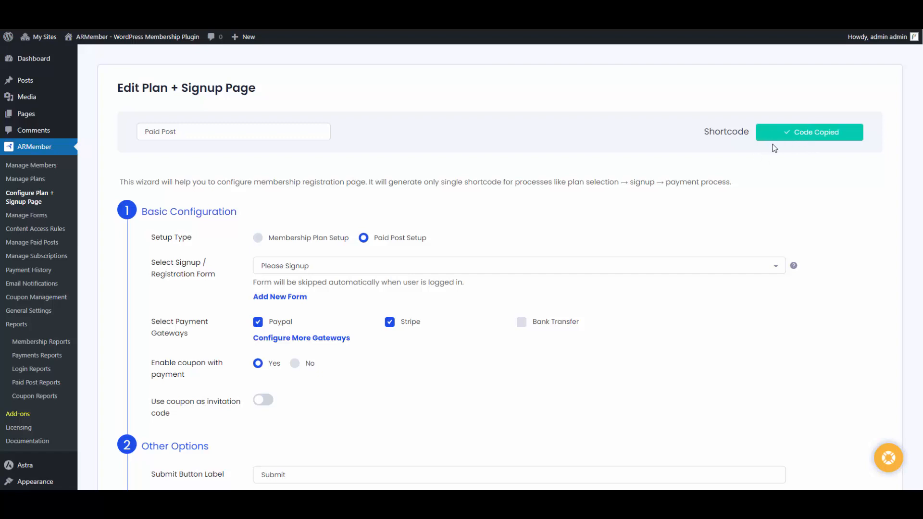
{"action": "left_click", "coordinate": [65, 245]}
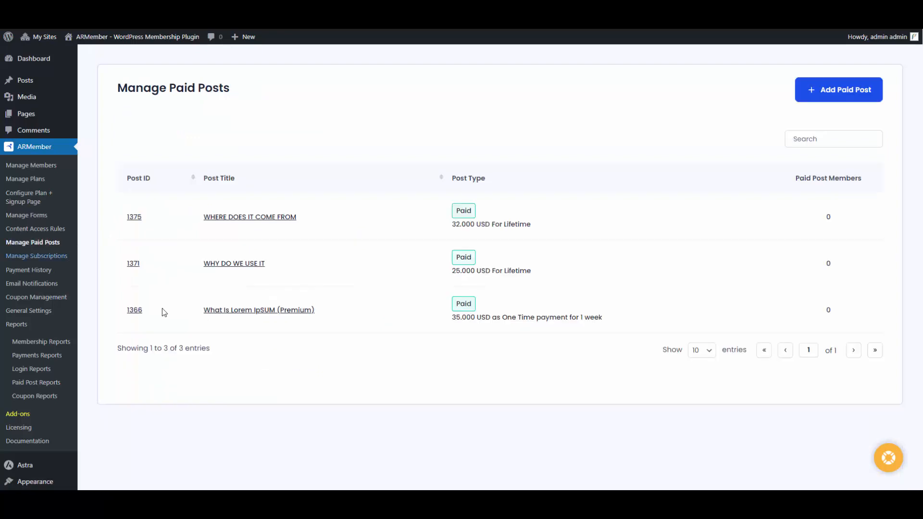
Add a new paid post with content type Post, selecting Premium Post
{"action": "mouse_move", "coordinate": [459, 313]}
{"action": "left_click", "coordinate": [840, 98]}
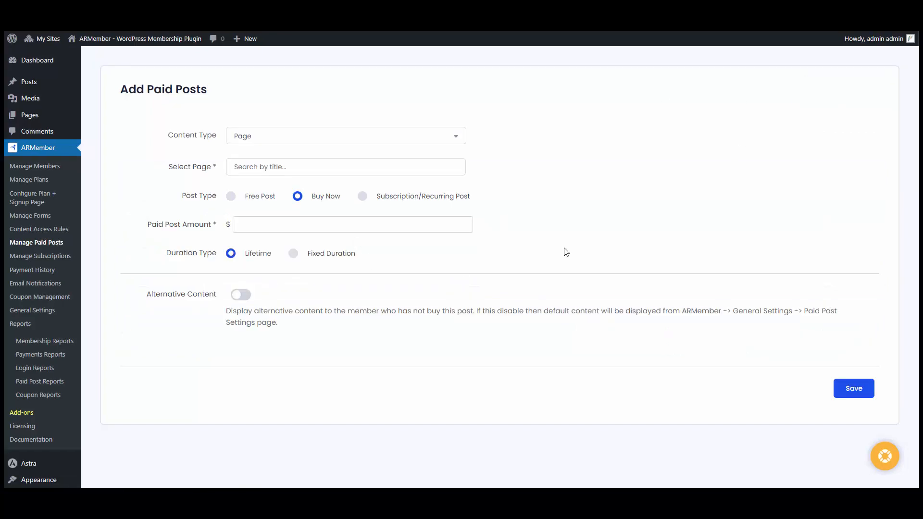
{"action": "left_click", "coordinate": [258, 139]}
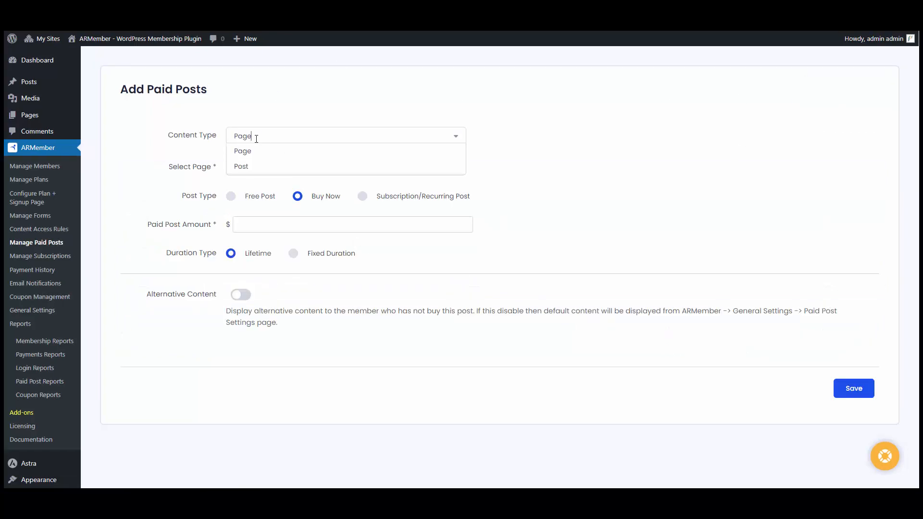
{"action": "left_click", "coordinate": [256, 168]}
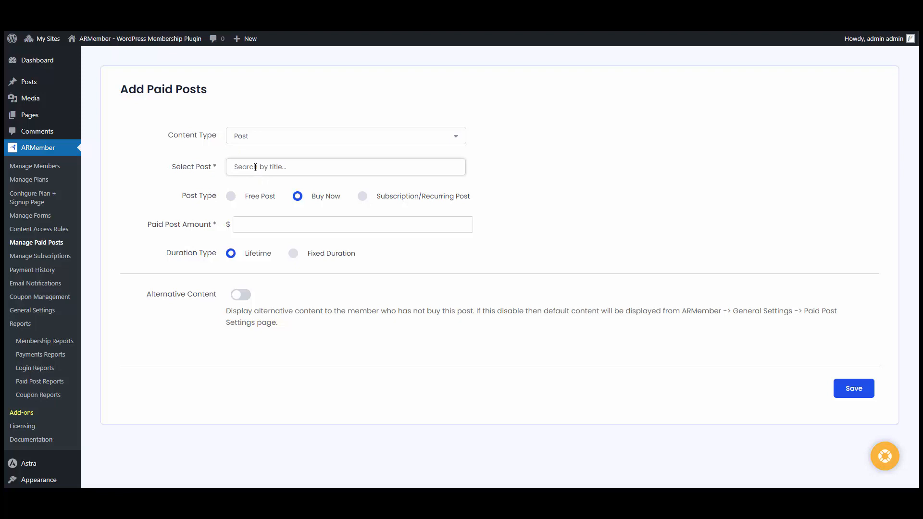
{"action": "type", "text": "pre"}
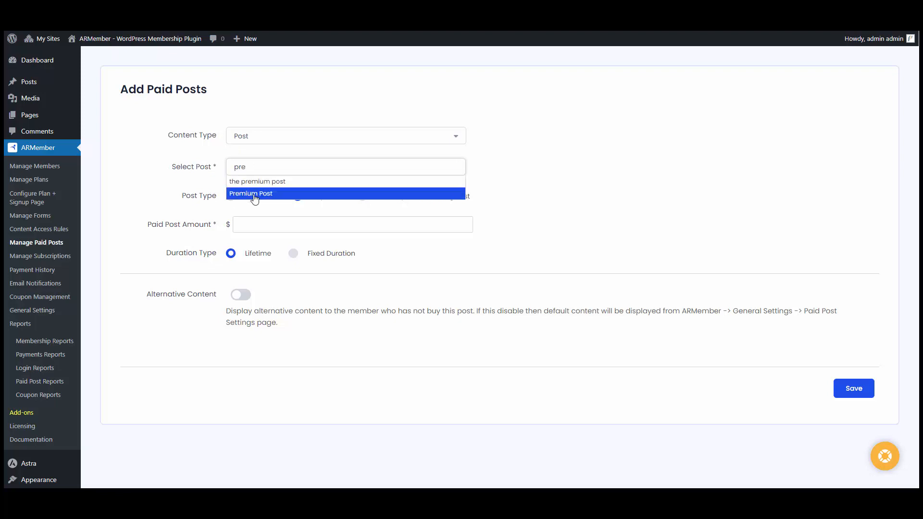
{"action": "left_click", "coordinate": [257, 192]}
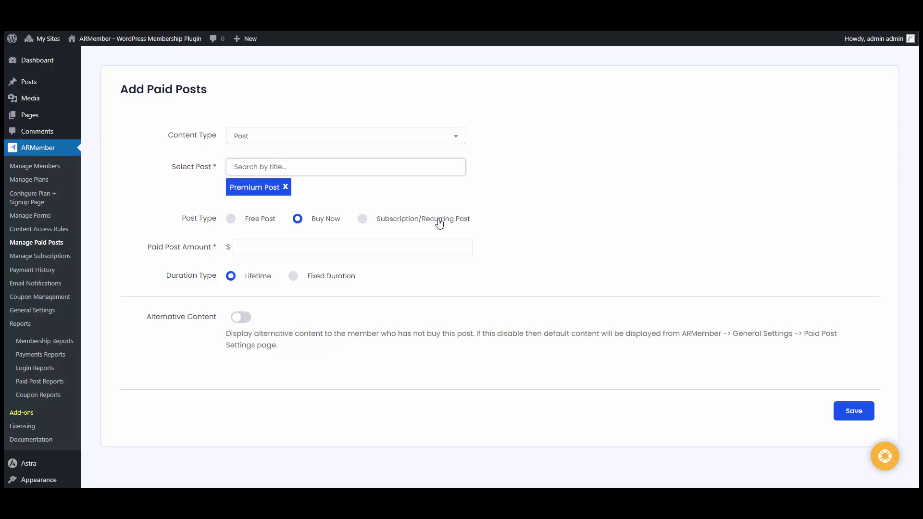
Price it at 15 with a fixed access duration of 1 month
{"action": "left_click", "coordinate": [271, 246]}
{"action": "type", "text": "15"}
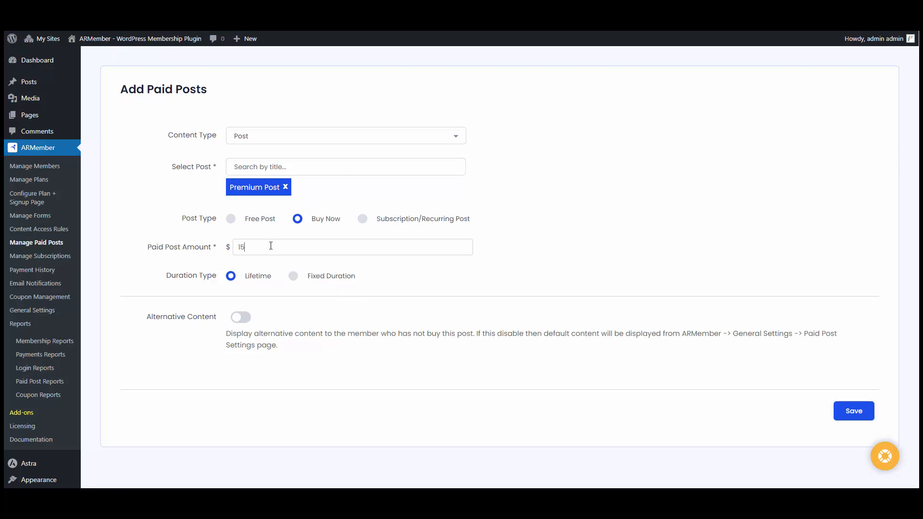
{"action": "left_click", "coordinate": [332, 278]}
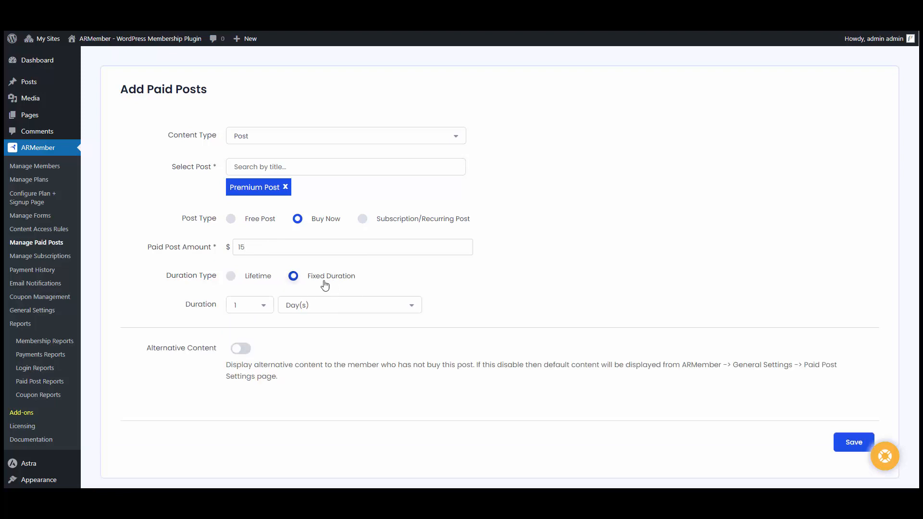
{"action": "left_click", "coordinate": [303, 305]}
{"action": "left_click", "coordinate": [300, 351]}
Enable alternative content with a Lorem ipsum paragraph added, and save the paid post
{"action": "left_click", "coordinate": [240, 349]}
{"action": "scroll", "coordinate": [243, 347], "scroll_direction": "down", "scroll_amount": 2}
{"action": "scroll", "coordinate": [243, 348], "scroll_direction": "down", "scroll_amount": 3}
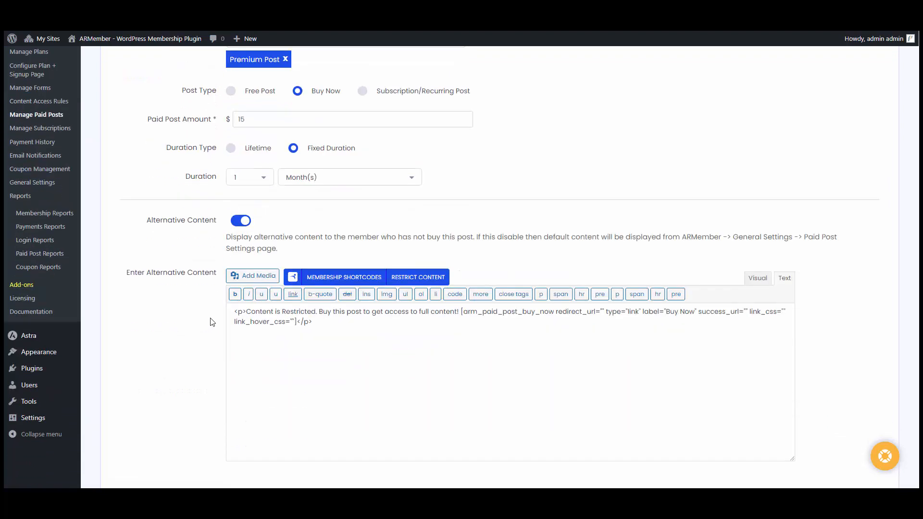
{"action": "left_click", "coordinate": [244, 308]}
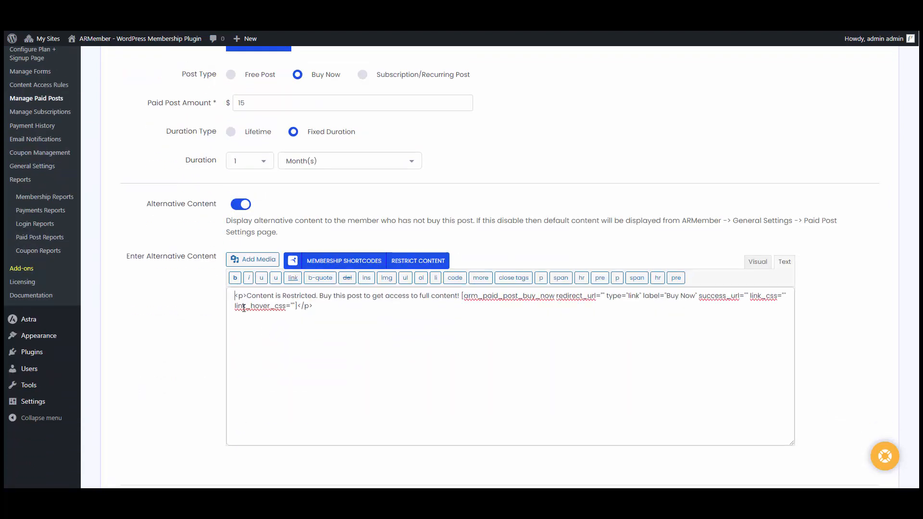
{"action": "key", "text": "Return"}
{"action": "type", "text": "<p"}
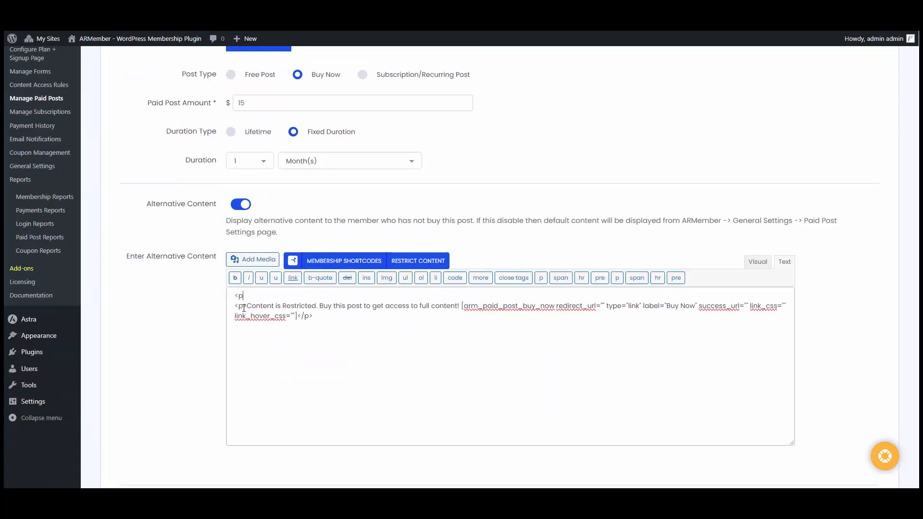
{"action": "type", "text": "></p>"}
{"action": "type", "text": "Lorem ipsum dolor sit amet, consectetur adipiscing elit, sed do eiusmod tempor incididunt ut labore et dolore magna aliqua. Quam vulputate dignissim suspendisse in est ante in nibh mauris. Vestibulum morbi blandit cursus risus at."}
{"action": "scroll", "coordinate": [461, 260], "scroll_direction": "down", "scroll_amount": 3}
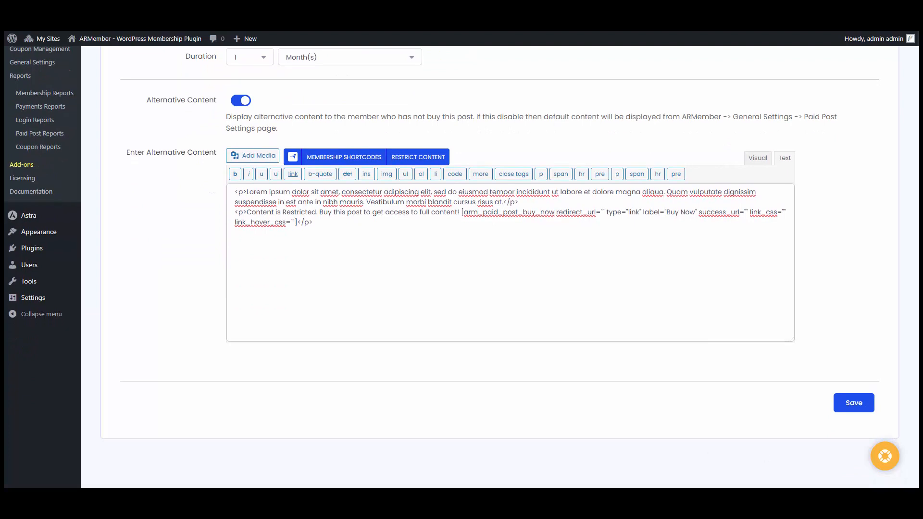
{"action": "left_click", "coordinate": [855, 411]}
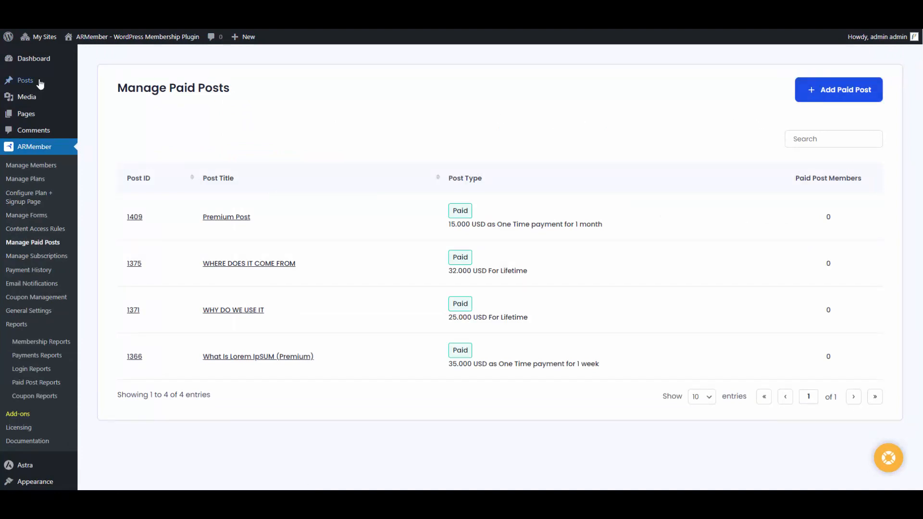
Open Premium Post from All Posts and check its ARMember Paid Post Settings
{"action": "mouse_move", "coordinate": [44, 84]}
{"action": "left_click", "coordinate": [114, 87]}
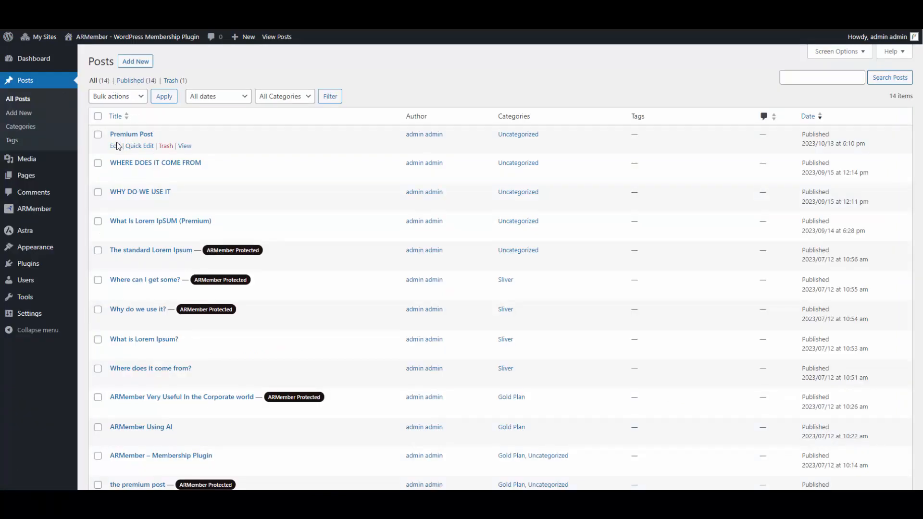
{"action": "left_click", "coordinate": [115, 147]}
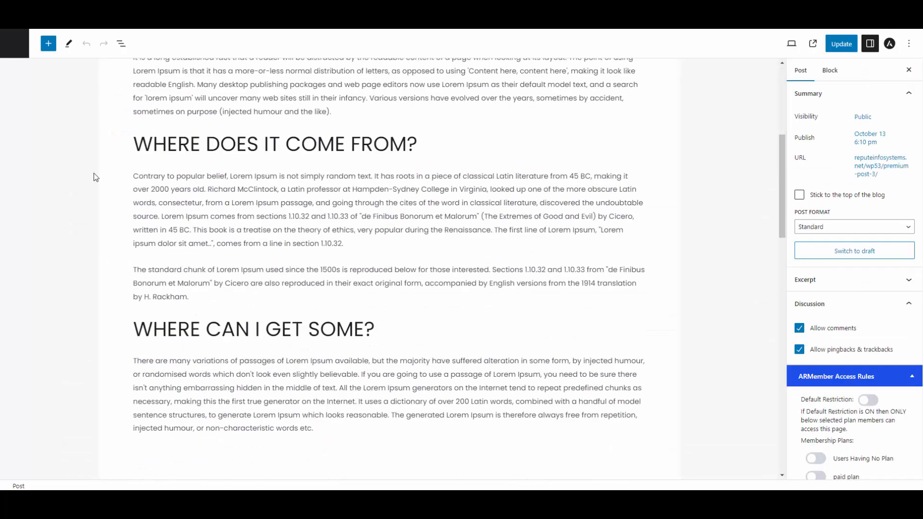
{"action": "scroll", "coordinate": [82, 197], "scroll_direction": "down", "scroll_amount": 15}
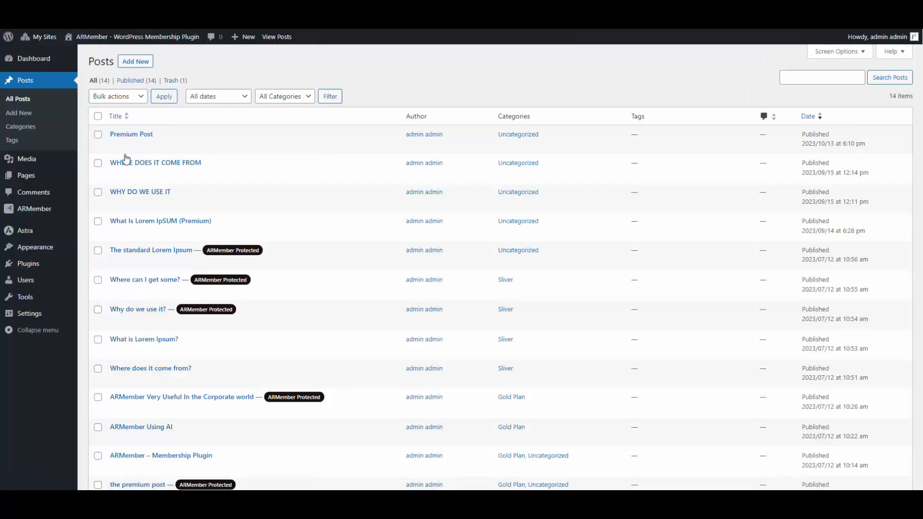
In General Settings' Paid Post Settings, review the arm_paid_post parameter and default alternative content
{"action": "mouse_move", "coordinate": [63, 214]}
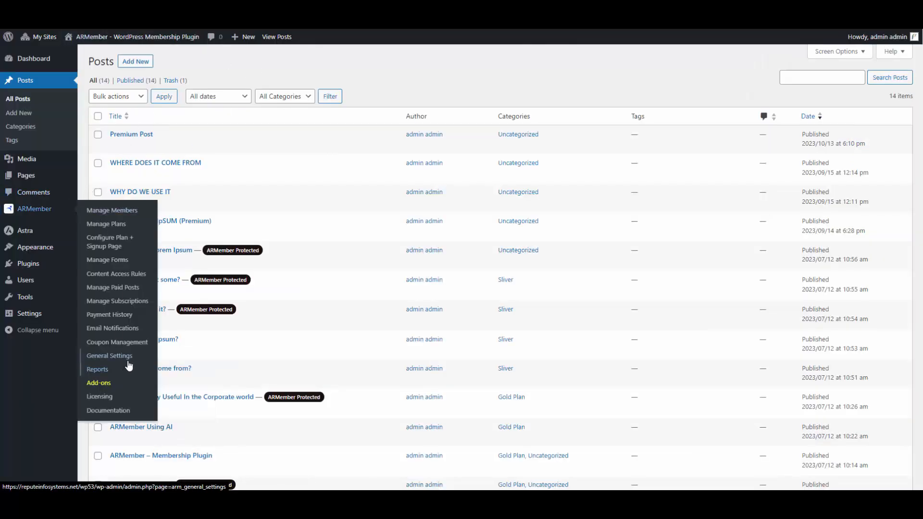
{"action": "left_click", "coordinate": [128, 364]}
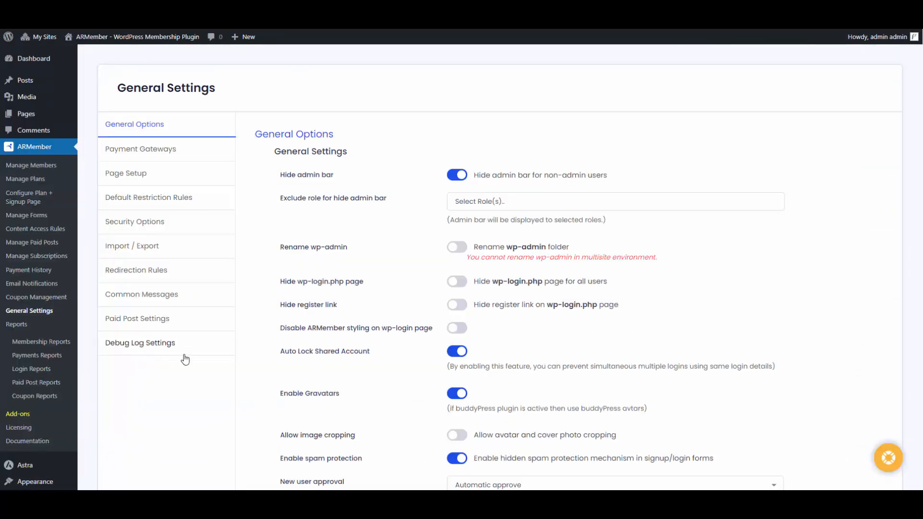
{"action": "left_click", "coordinate": [188, 330]}
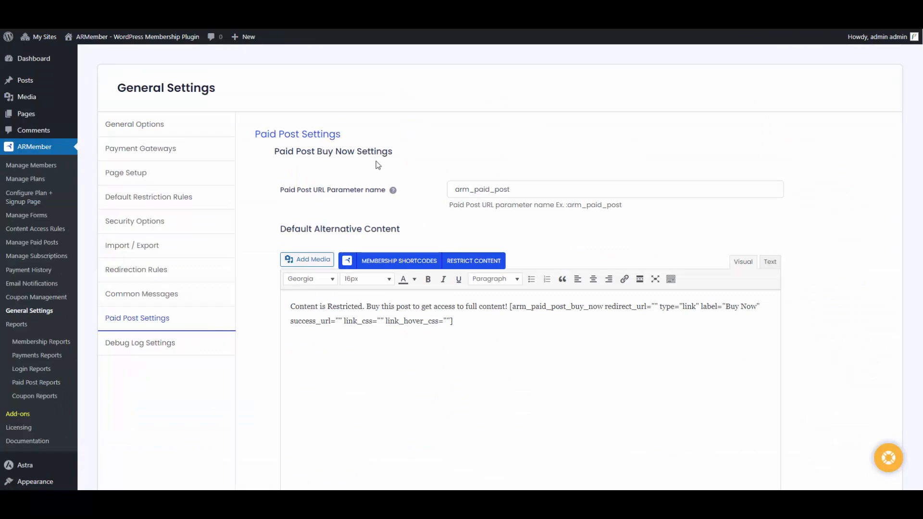
{"action": "left_click", "coordinate": [539, 194]}
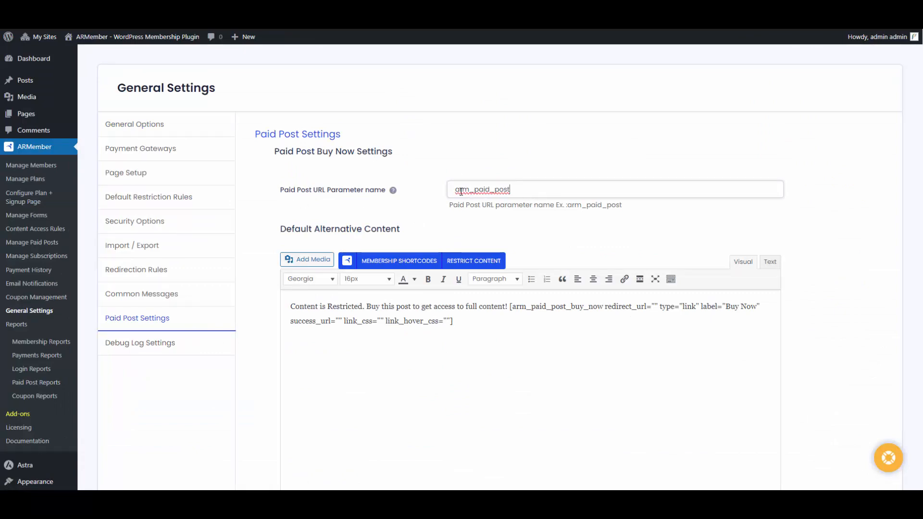
{"action": "left_click", "coordinate": [362, 381]}
{"action": "scroll", "coordinate": [378, 309], "scroll_direction": "down", "scroll_amount": 3}
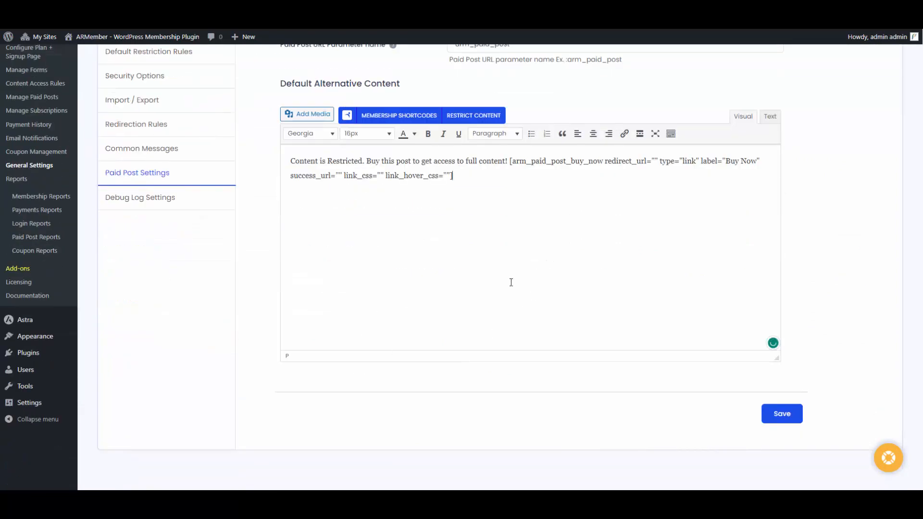
{"action": "scroll", "coordinate": [511, 283], "scroll_direction": "up", "scroll_amount": 3}
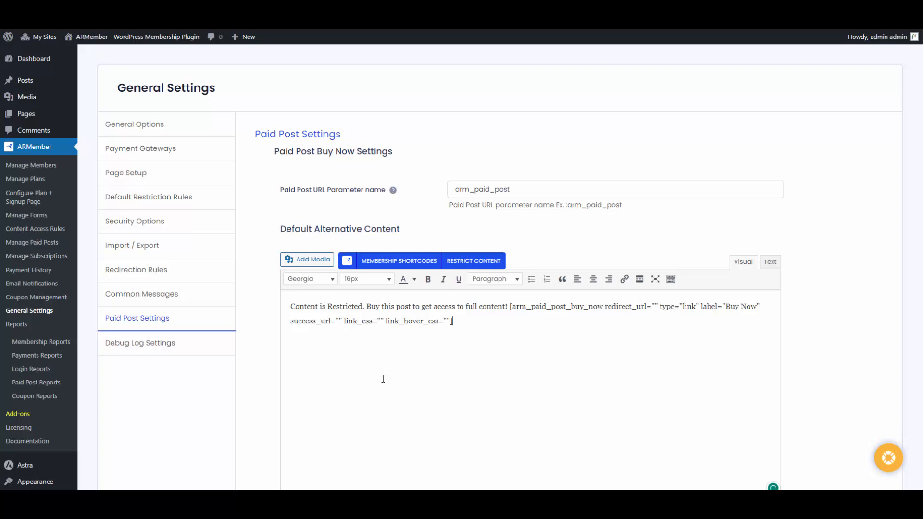
On the Page Setup tab, confirm the Paid Post Page remains mapped to Paid Post
{"action": "left_click", "coordinate": [222, 178]}
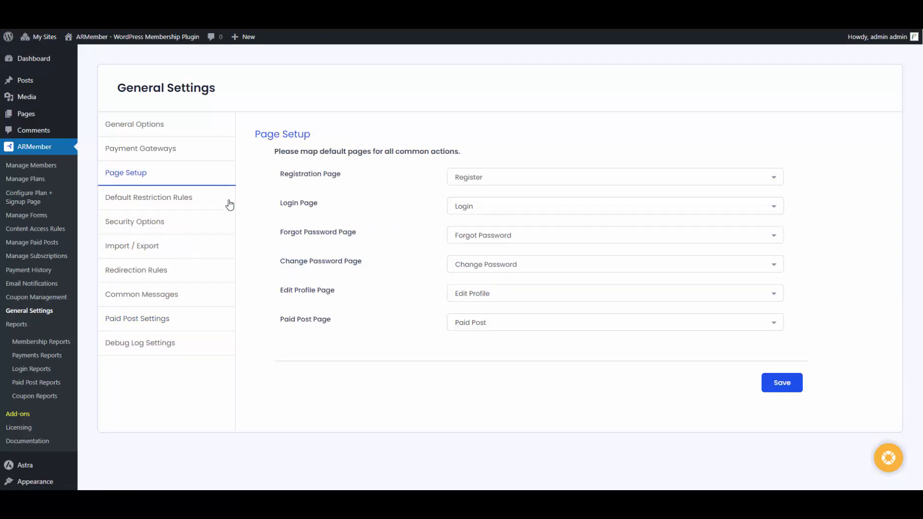
{"action": "left_click", "coordinate": [563, 328]}
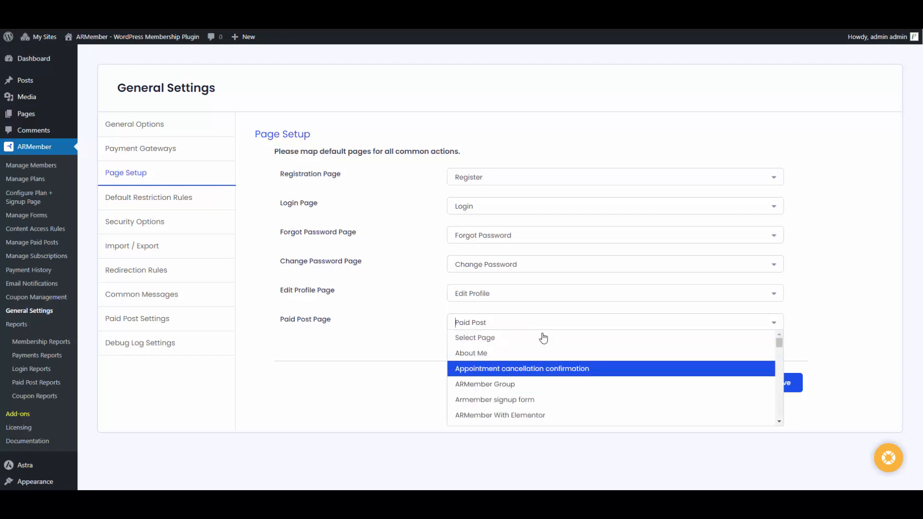
{"action": "left_click", "coordinate": [405, 360]}
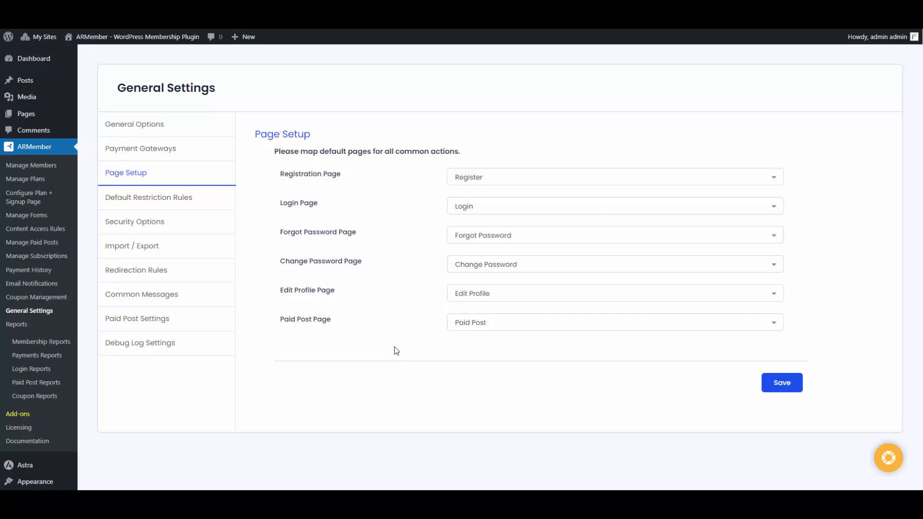
Create a new page titled 'PAID POST' with the [arm_setup id="9"] shortcode and publish it
{"action": "mouse_move", "coordinate": [36, 113]}
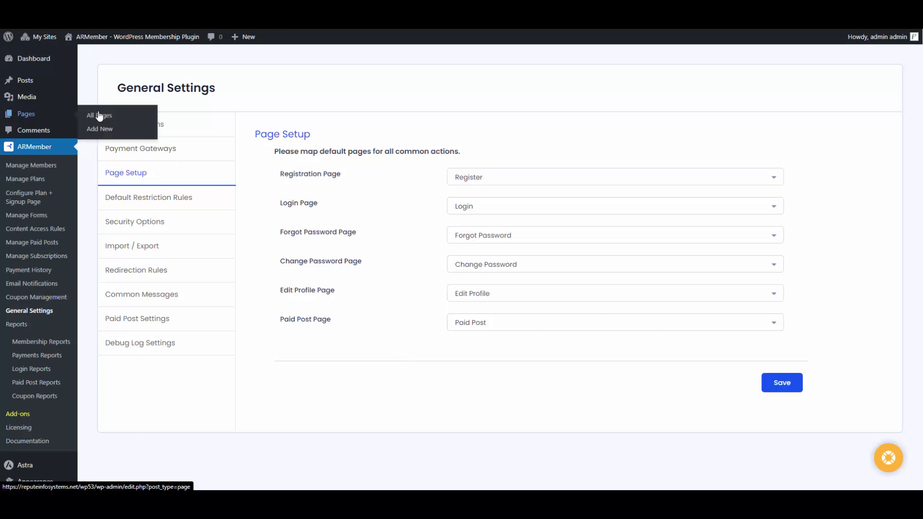
{"action": "left_click", "coordinate": [122, 135]}
{"action": "type", "text": "PA"}
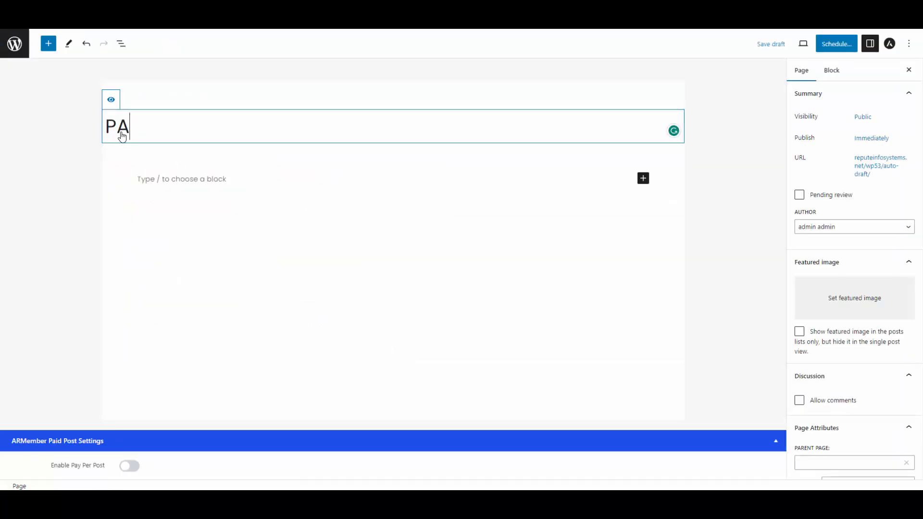
{"action": "type", "text": "ID POST"}
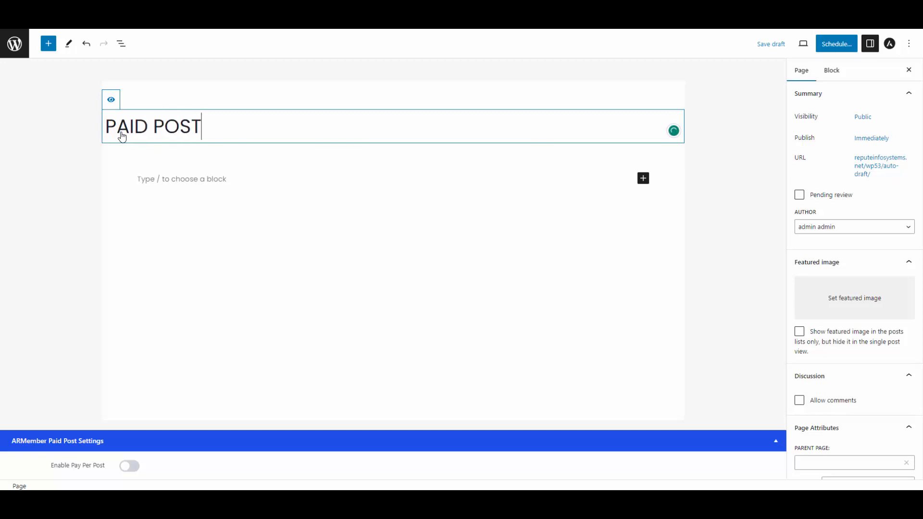
{"action": "left_click", "coordinate": [175, 179]}
{"action": "type", "text": "[arm_setup id=\"9\"]"}
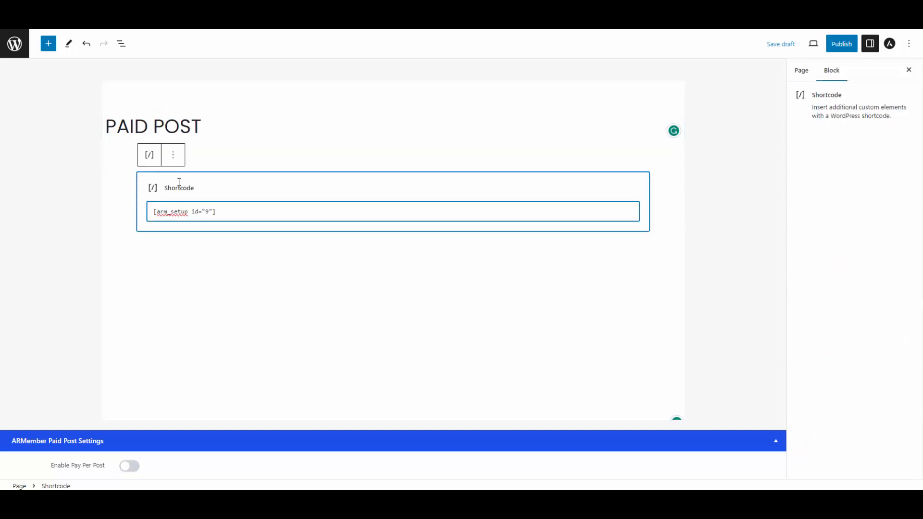
{"action": "left_click", "coordinate": [834, 48]}
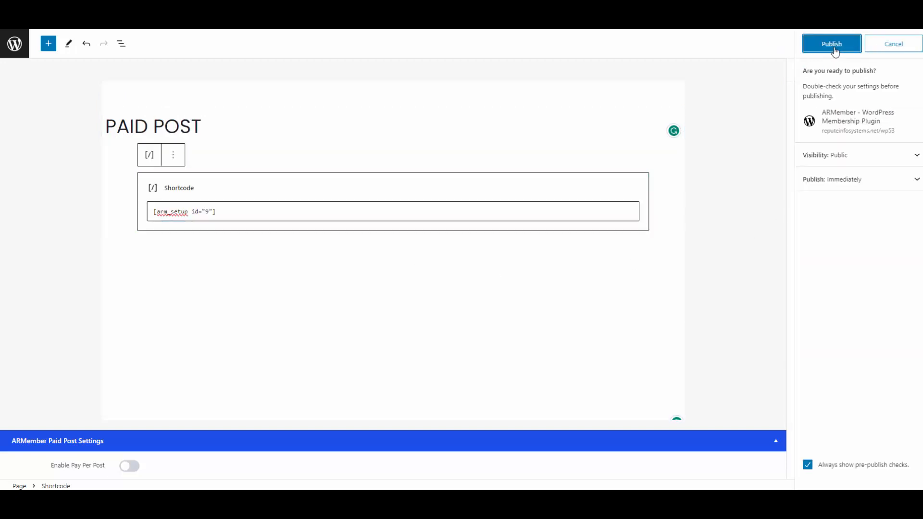
{"action": "left_click", "coordinate": [834, 48]}
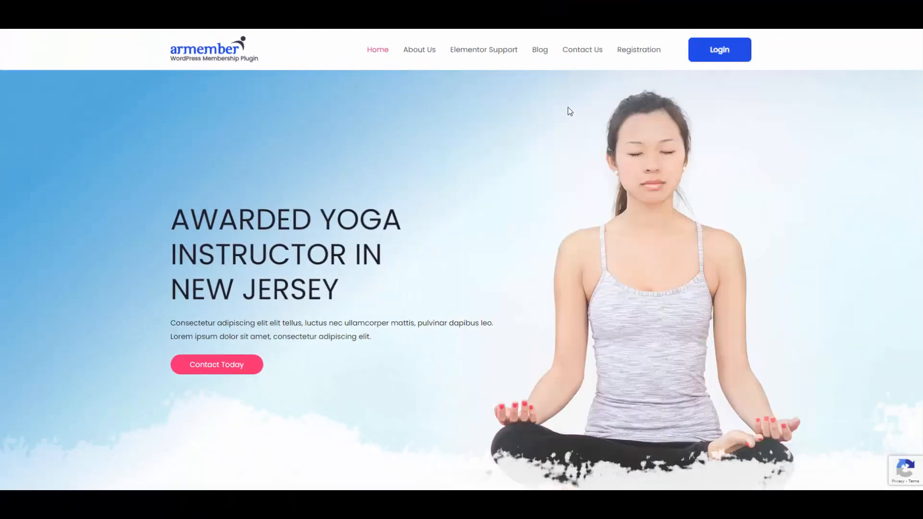
Open PREMIUM POST from the Blog, choose Buy Now, and browse the $15.000 signup form
{"action": "left_click", "coordinate": [538, 51]}
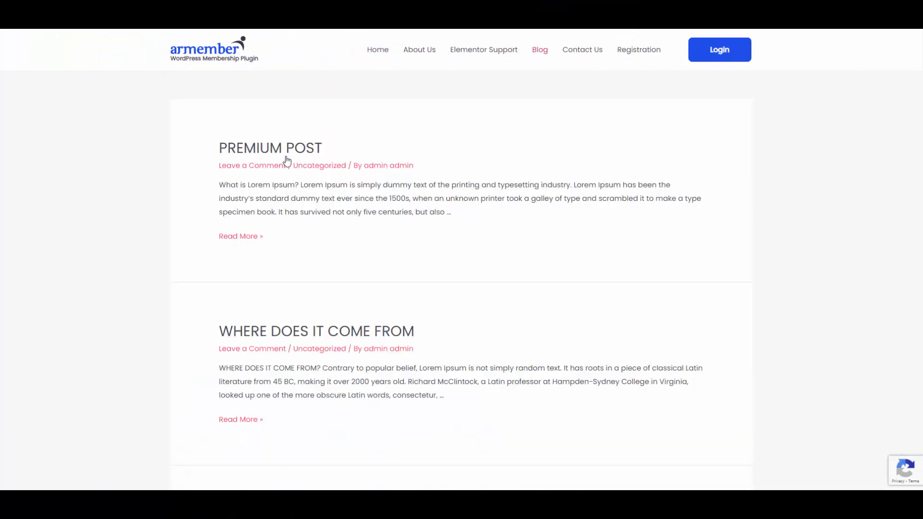
{"action": "left_click", "coordinate": [270, 146]}
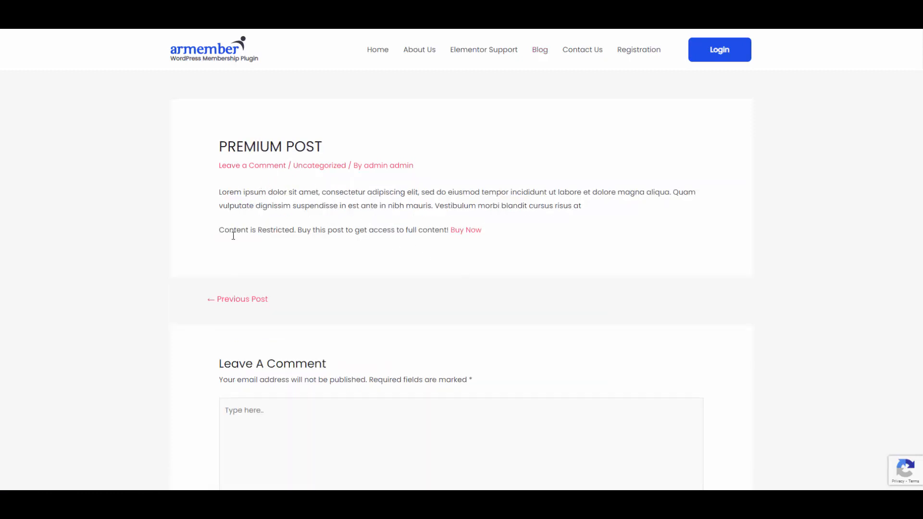
{"action": "left_click", "coordinate": [471, 233]}
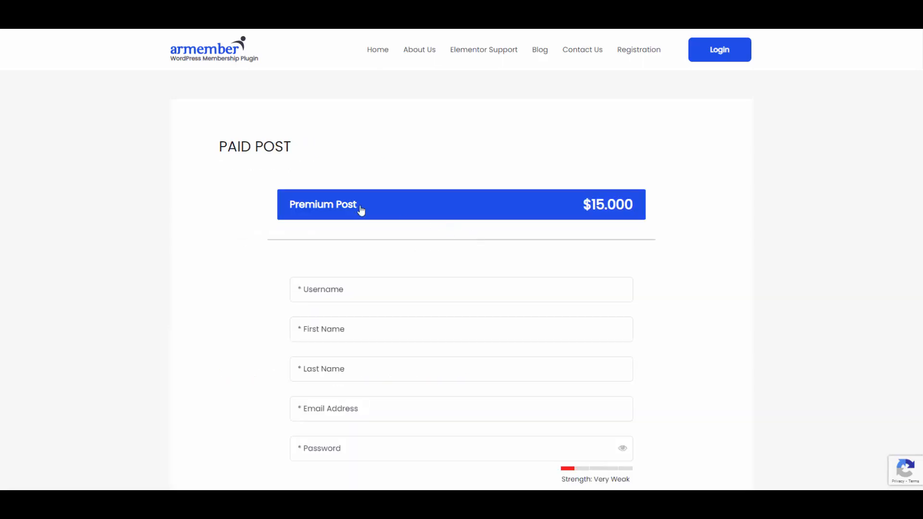
{"action": "scroll", "coordinate": [437, 262], "scroll_direction": "down", "scroll_amount": 13}
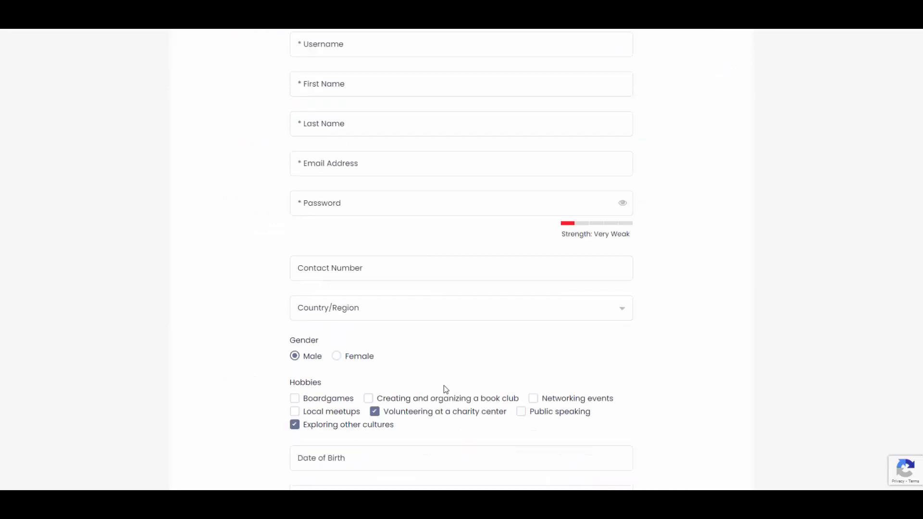
{"action": "scroll", "coordinate": [342, 357], "scroll_direction": "down", "scroll_amount": 4}
{"action": "scroll", "coordinate": [343, 356], "scroll_direction": "up", "scroll_amount": 15}
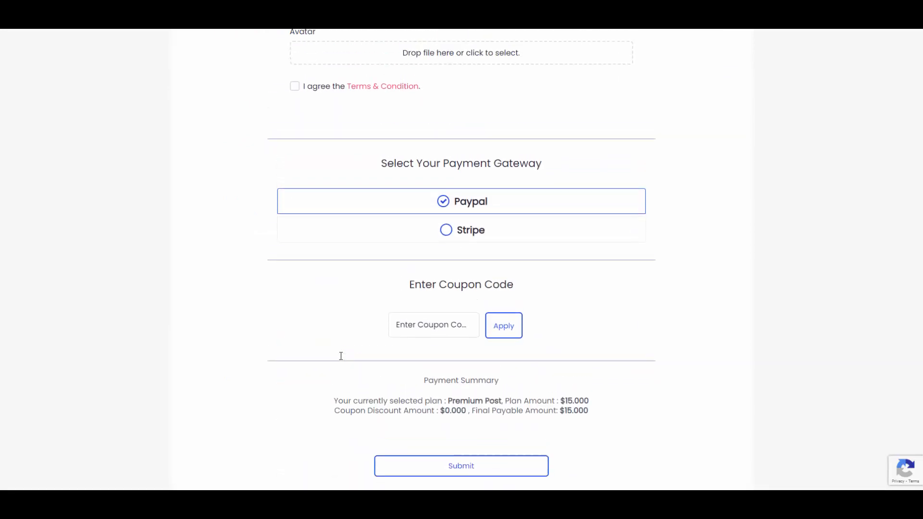
{"action": "scroll", "coordinate": [344, 352], "scroll_direction": "up", "scroll_amount": 2}
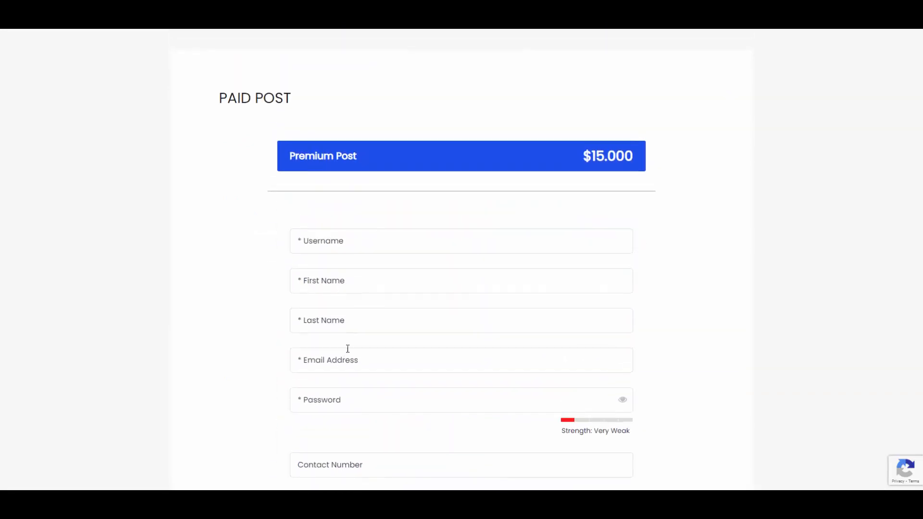
Fill in the new member's username, name, email address, password and contact number
{"action": "left_click", "coordinate": [377, 245]}
{"action": "key", "text": "Tab"}
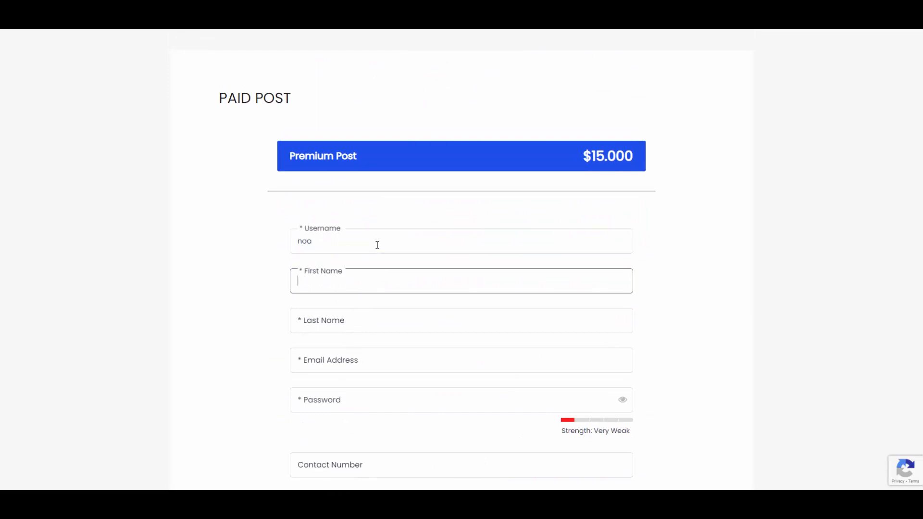
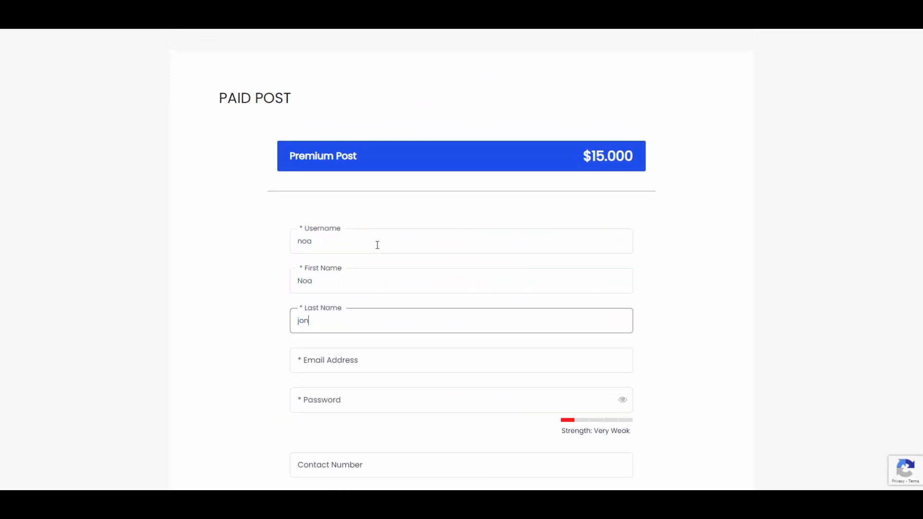
{"action": "key", "text": "Tab"}
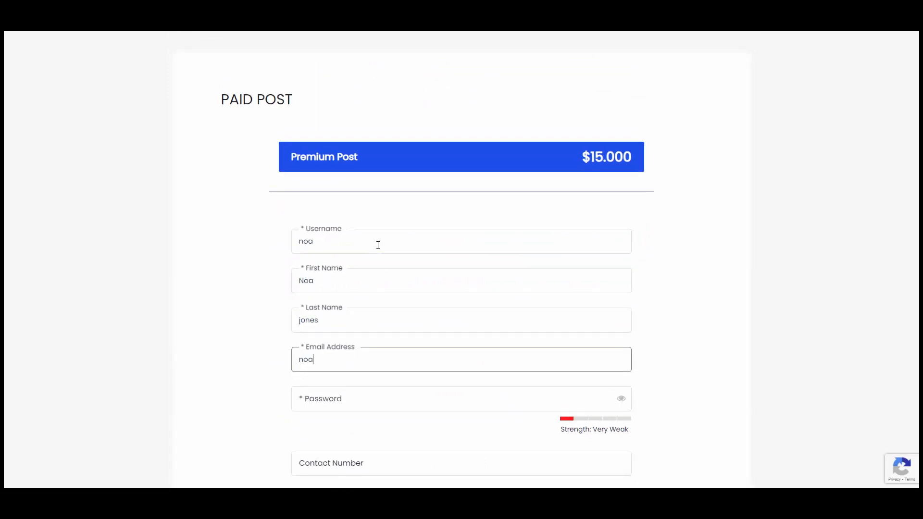
{"action": "key", "text": "Tab"}
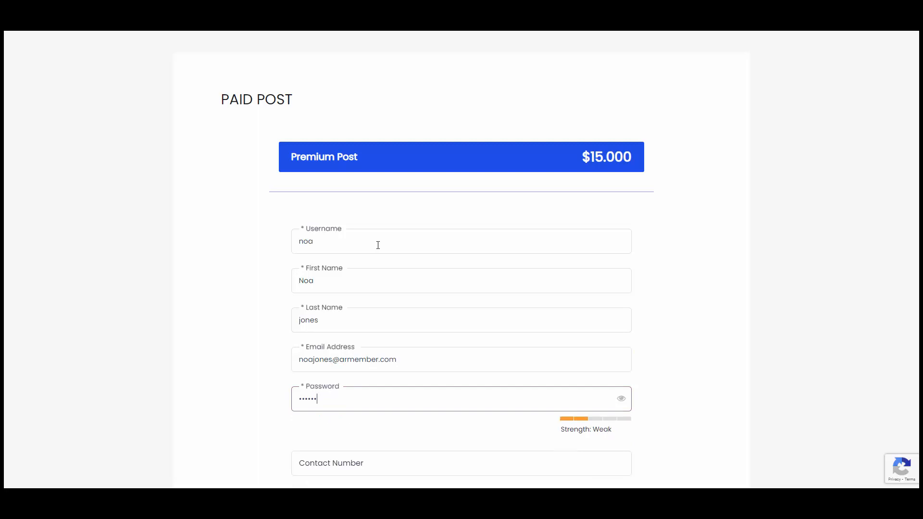
{"action": "scroll", "coordinate": [379, 245], "scroll_direction": "down", "scroll_amount": 5}
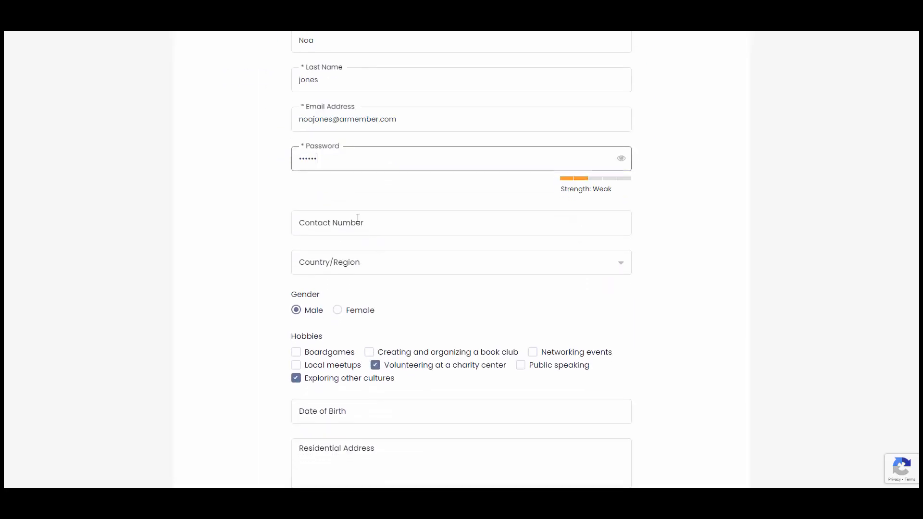
{"action": "left_click", "coordinate": [358, 218]}
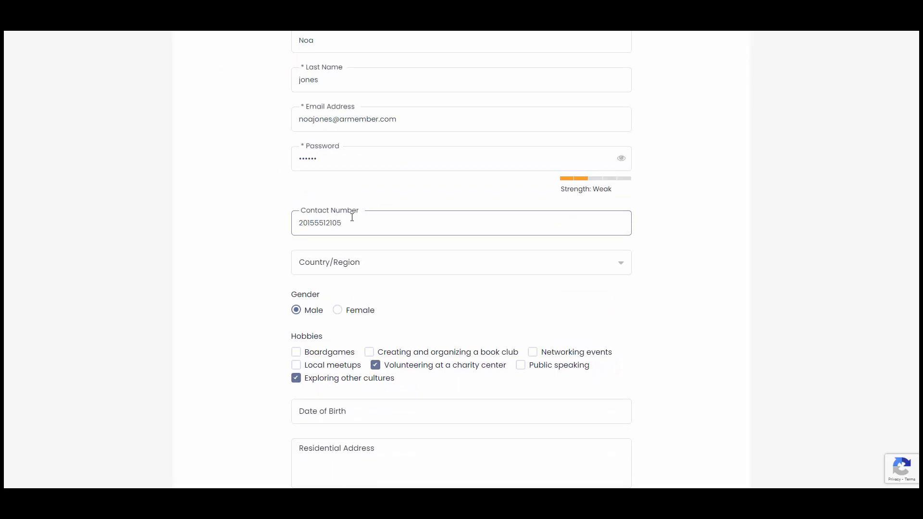
Choose Australia as the country and add Boardgames and Public speaking to the hobbies
{"action": "scroll", "coordinate": [362, 224], "scroll_direction": "down", "scroll_amount": 1}
{"action": "left_click", "coordinate": [406, 211]}
{"action": "scroll", "coordinate": [405, 287], "scroll_direction": "down", "scroll_amount": 3}
{"action": "left_click", "coordinate": [394, 289]}
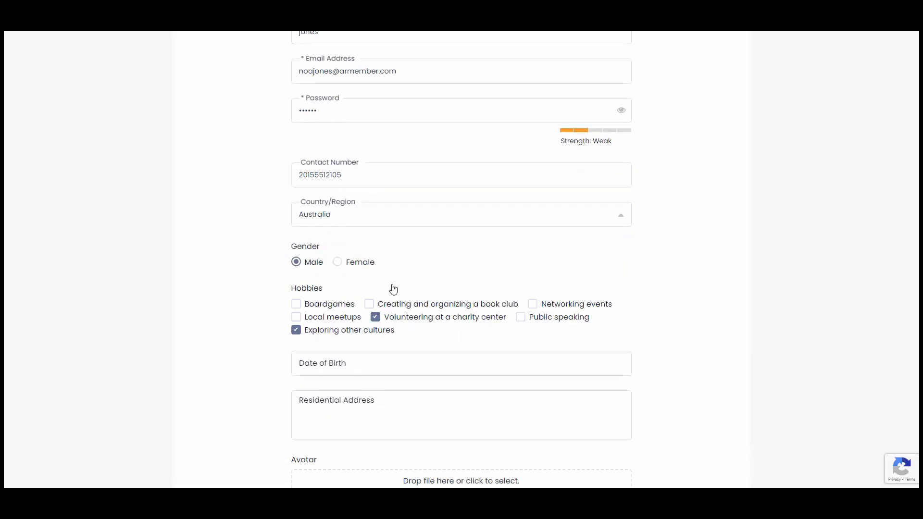
{"action": "left_click", "coordinate": [339, 309]}
{"action": "left_click", "coordinate": [552, 318]}
Set the date of birth to 31/01/2018 and accept the terms and conditions
{"action": "scroll", "coordinate": [552, 318], "scroll_direction": "down", "scroll_amount": 3}
{"action": "left_click", "coordinate": [365, 224]}
{"action": "left_click", "coordinate": [371, 242]}
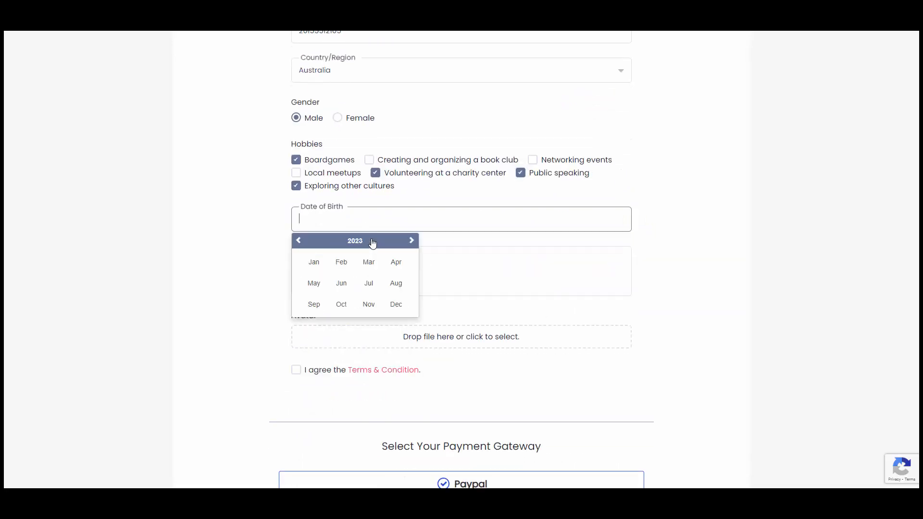
{"action": "left_click", "coordinate": [355, 242]}
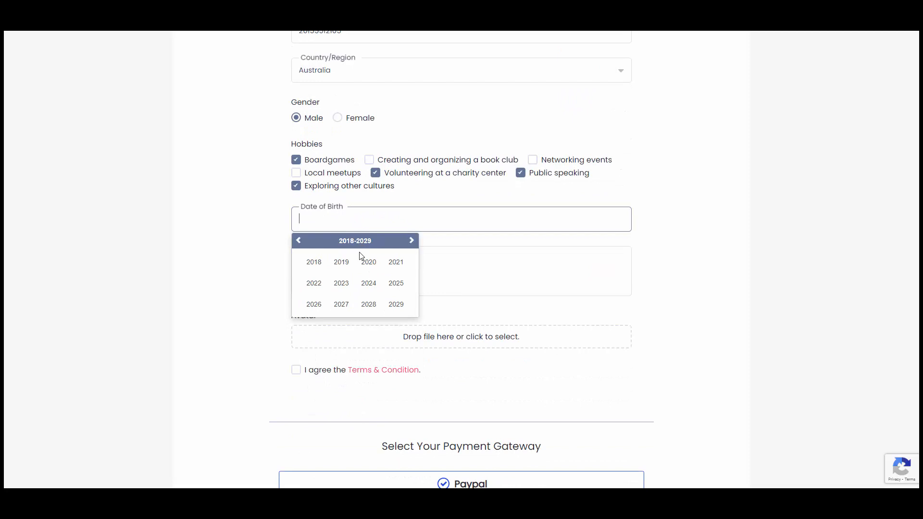
{"action": "left_click", "coordinate": [315, 262]}
{"action": "left_click", "coordinate": [321, 262]}
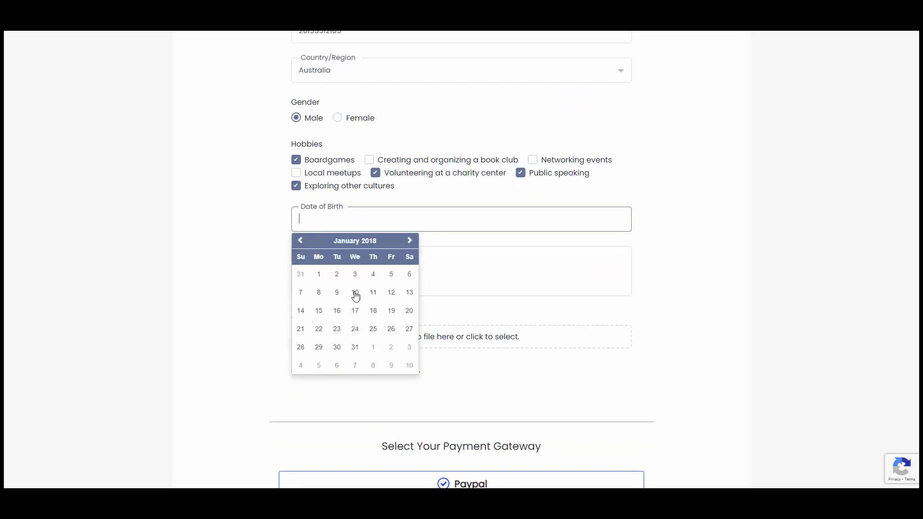
{"action": "left_click", "coordinate": [355, 347]}
{"action": "left_click", "coordinate": [367, 278]}
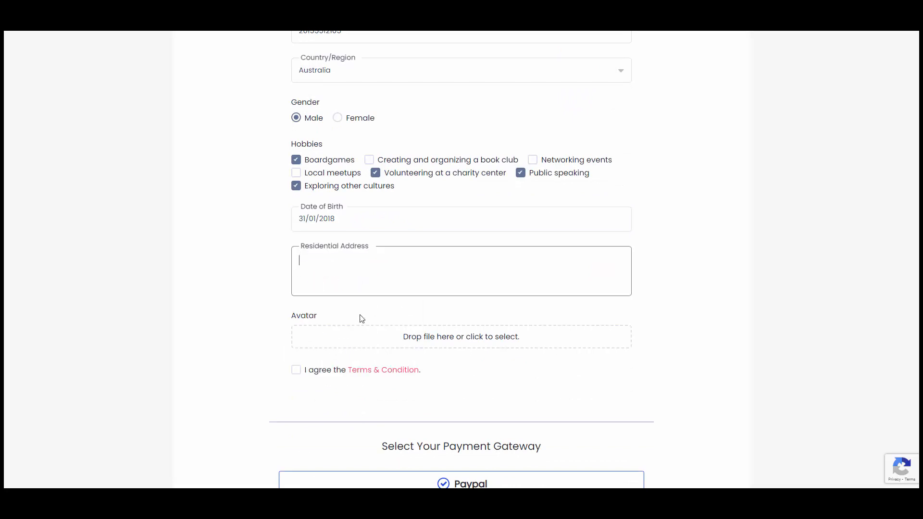
{"action": "left_click", "coordinate": [312, 371]}
{"action": "scroll", "coordinate": [405, 326], "scroll_direction": "down", "scroll_amount": 5}
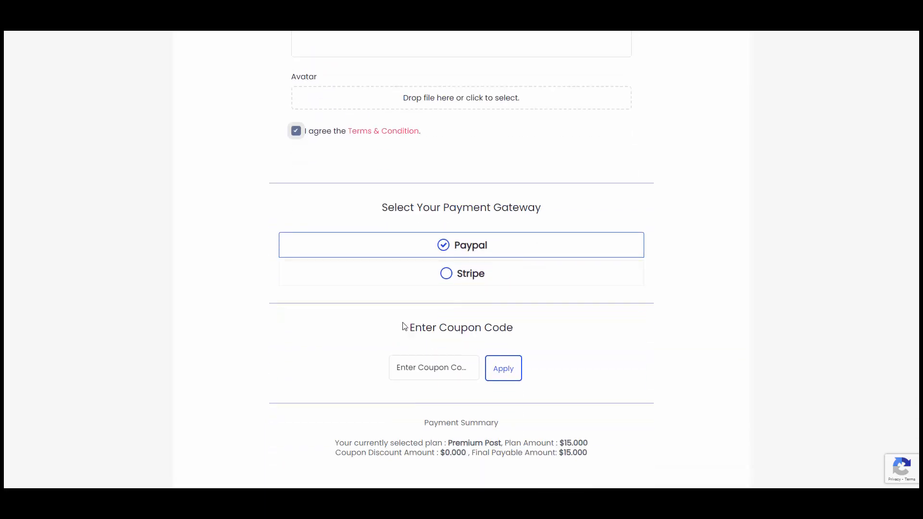
Switch payment to Stripe and enter the card holder's name and test card number
{"action": "left_click", "coordinate": [461, 281]}
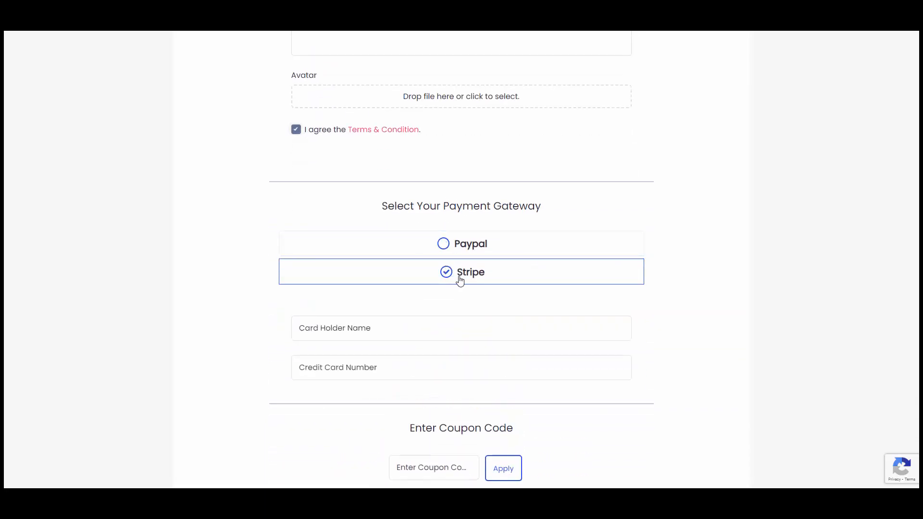
{"action": "scroll", "coordinate": [481, 274], "scroll_direction": "down", "scroll_amount": 1}
{"action": "left_click", "coordinate": [392, 285]}
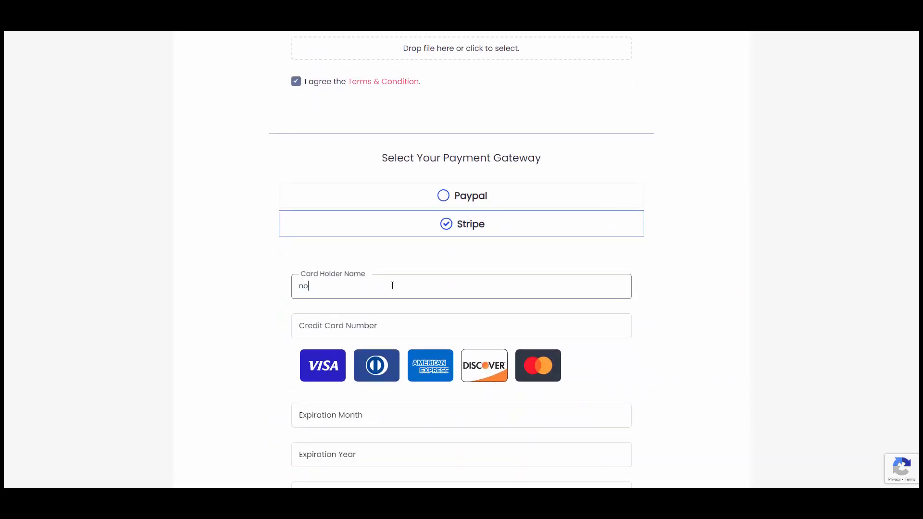
{"action": "key", "text": "Tab"}
{"action": "type", "text": "41"}
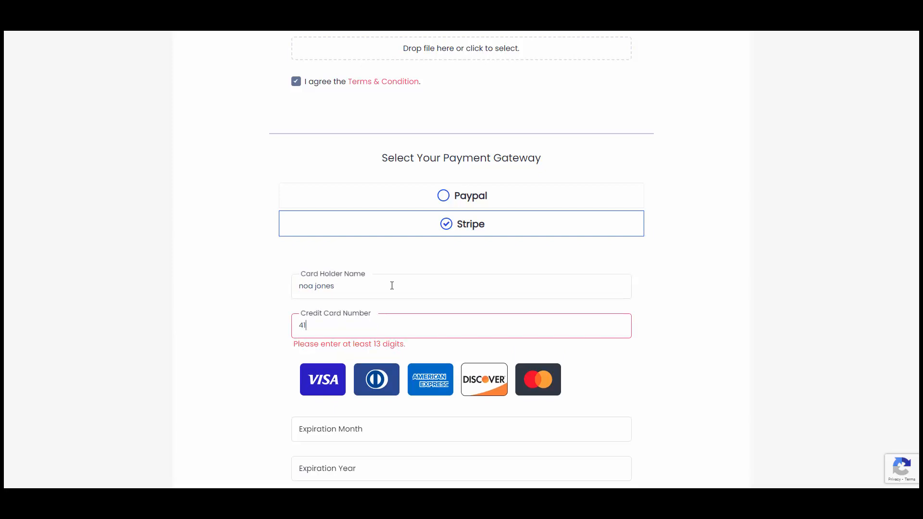
{"action": "type", "text": "11111111111111"}
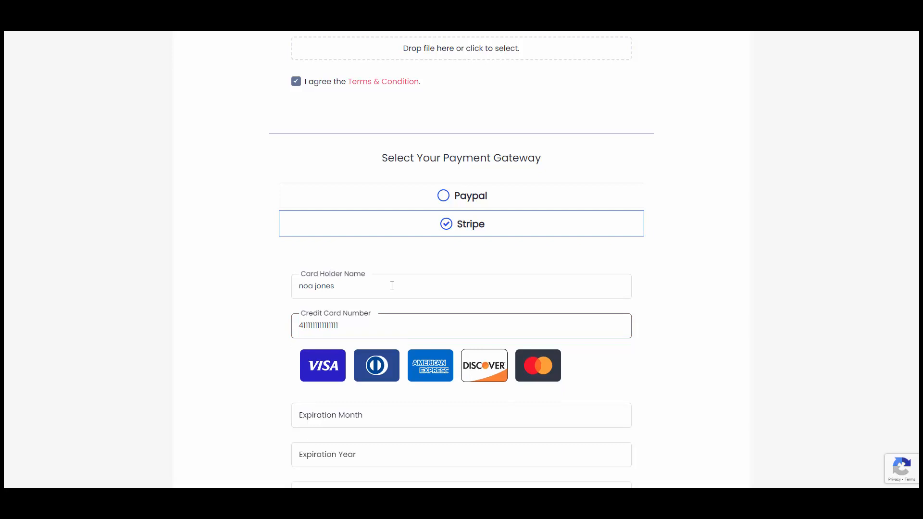
Enter card expiry 12/2030 and the card's security code
{"action": "key", "text": "Tab"}
{"action": "type", "text": "12"}
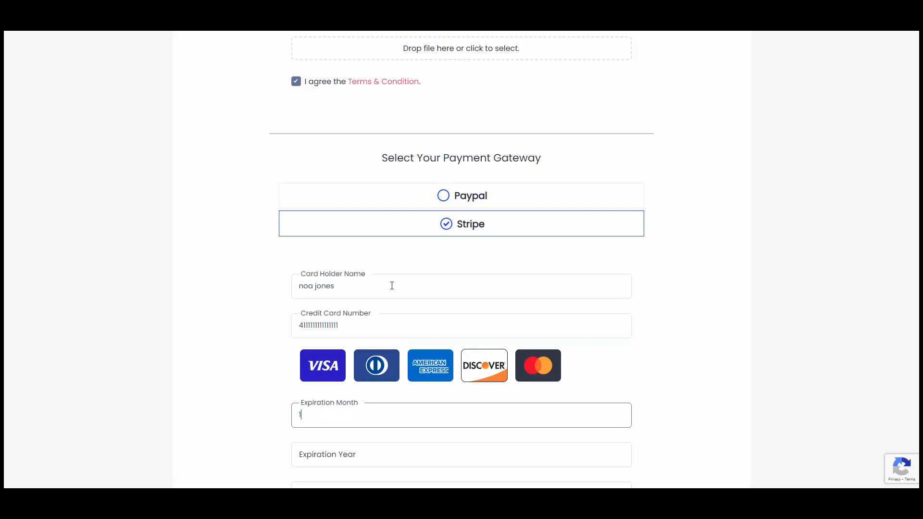
{"action": "key", "text": "Tab"}
{"action": "scroll", "coordinate": [392, 286], "scroll_direction": "down", "scroll_amount": 4}
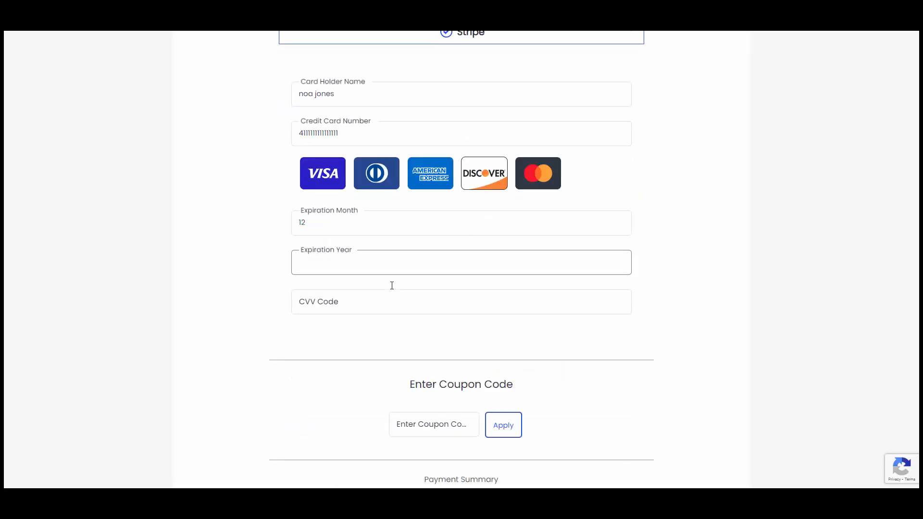
{"action": "key", "text": "Tab"}
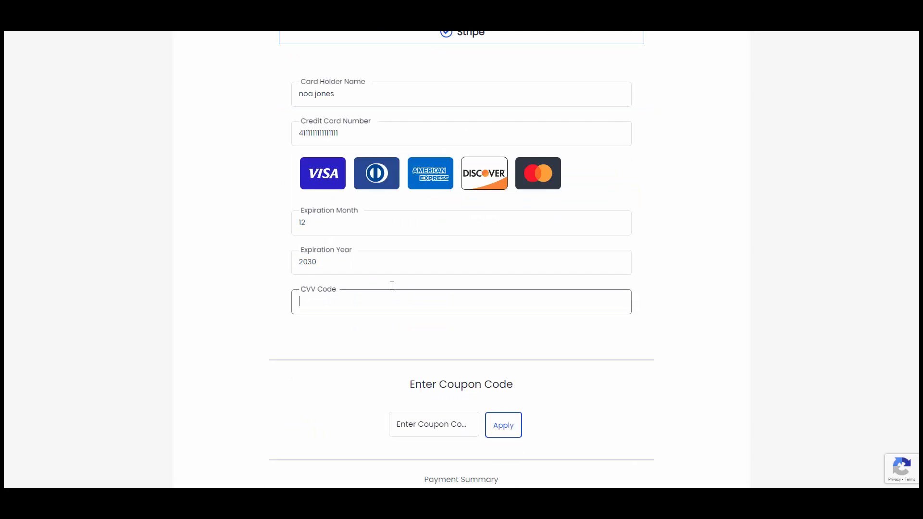
{"action": "type", "text": "123"}
{"action": "scroll", "coordinate": [406, 288], "scroll_direction": "down", "scroll_amount": 5}
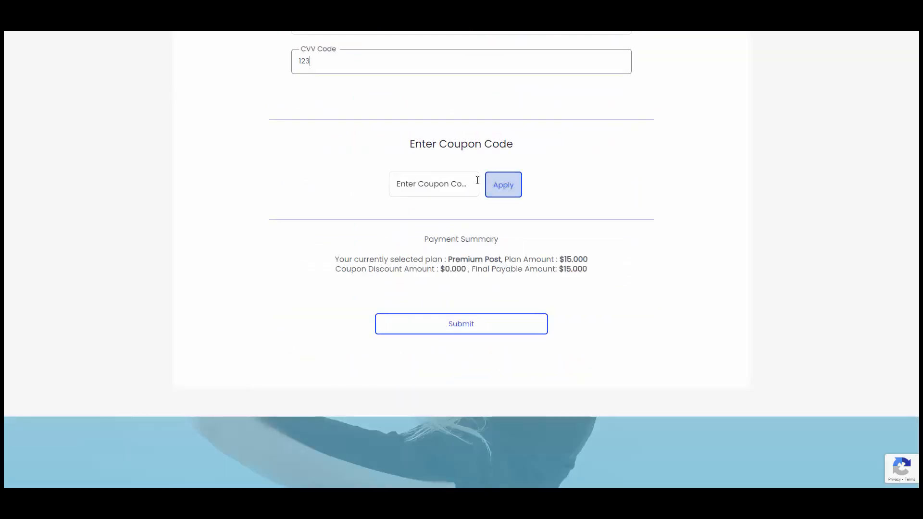
Submit the Premium Post payment, then open and read the Premium Post article from the Blog
{"action": "left_click", "coordinate": [455, 328]}
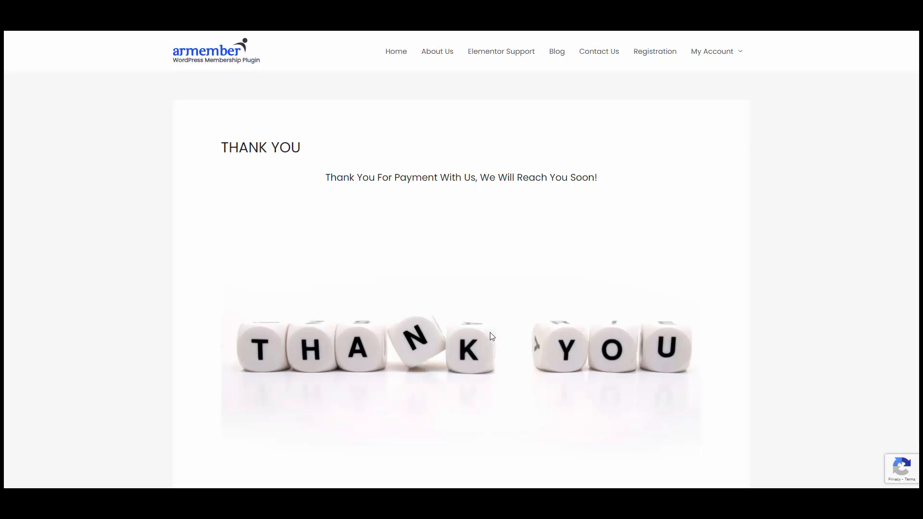
{"action": "left_click", "coordinate": [558, 55]}
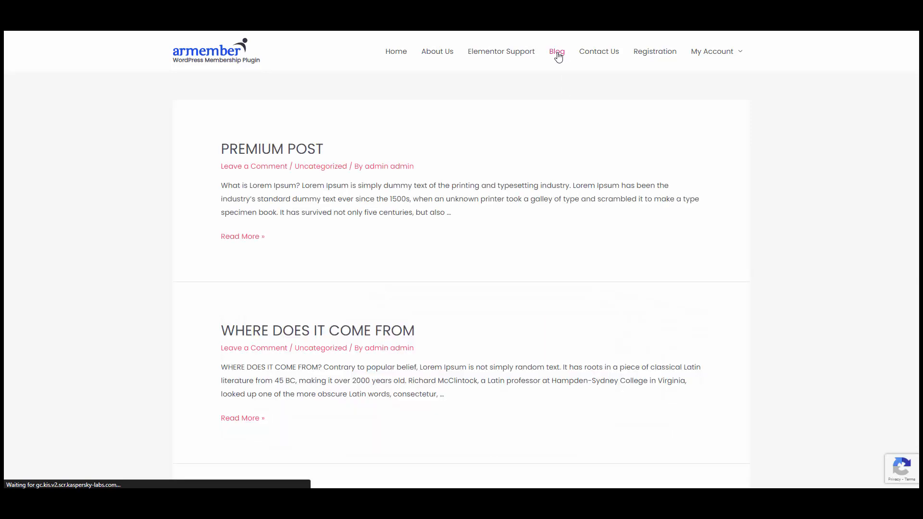
{"action": "left_click", "coordinate": [291, 153]}
{"action": "scroll", "coordinate": [381, 206], "scroll_direction": "down", "scroll_amount": 8}
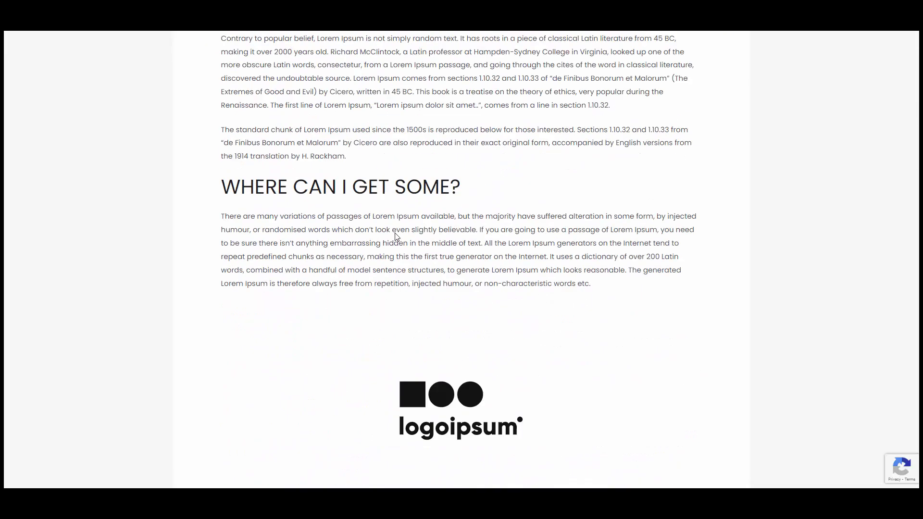
{"action": "scroll", "coordinate": [363, 300], "scroll_direction": "down", "scroll_amount": 9}
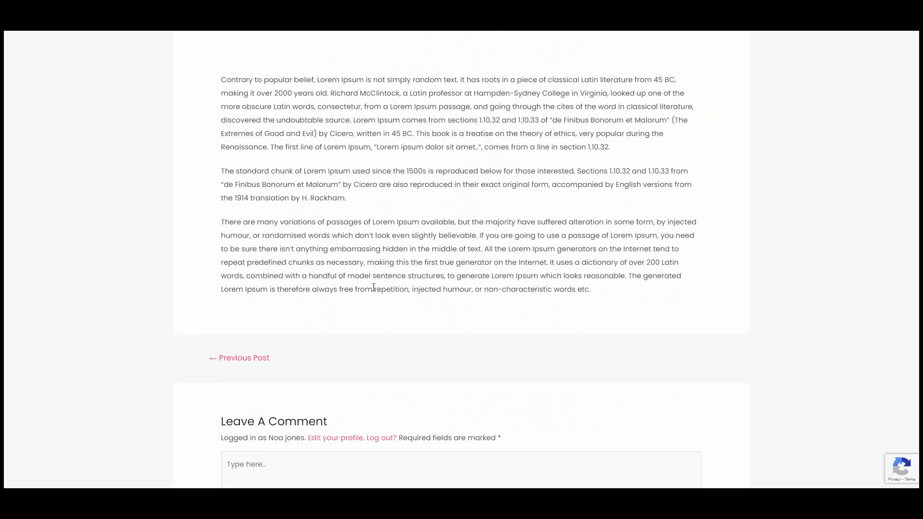
{"action": "scroll", "coordinate": [372, 290], "scroll_direction": "up", "scroll_amount": 15}
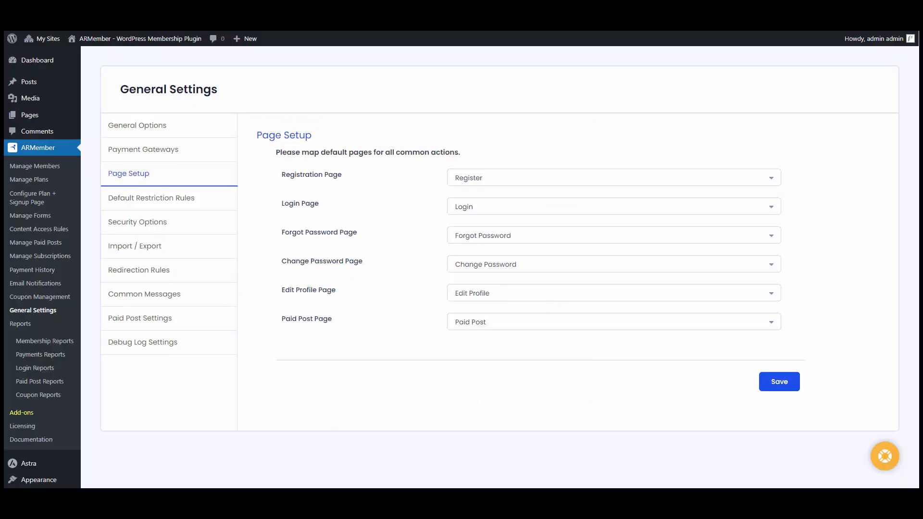
Check Premium Post's members in Manage Paid Posts, then bring up Manage Subscriptions
{"action": "left_click", "coordinate": [54, 248]}
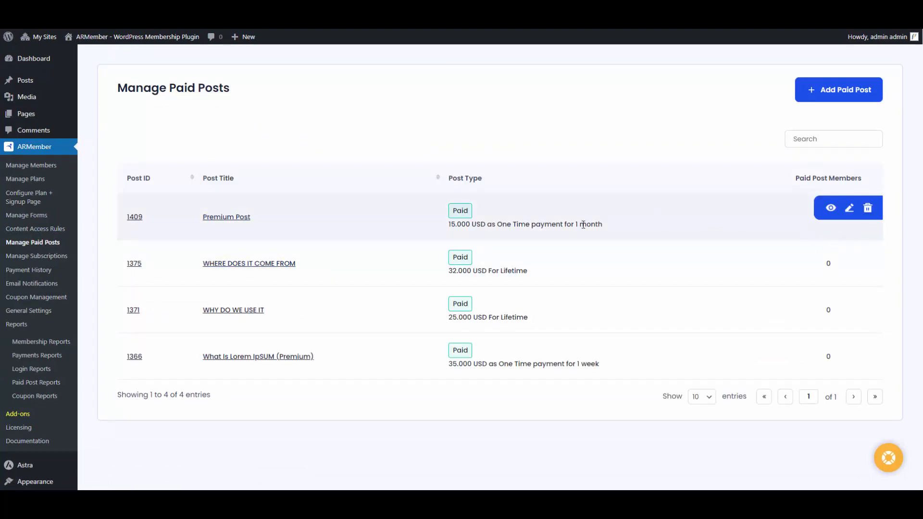
{"action": "left_click", "coordinate": [831, 208]}
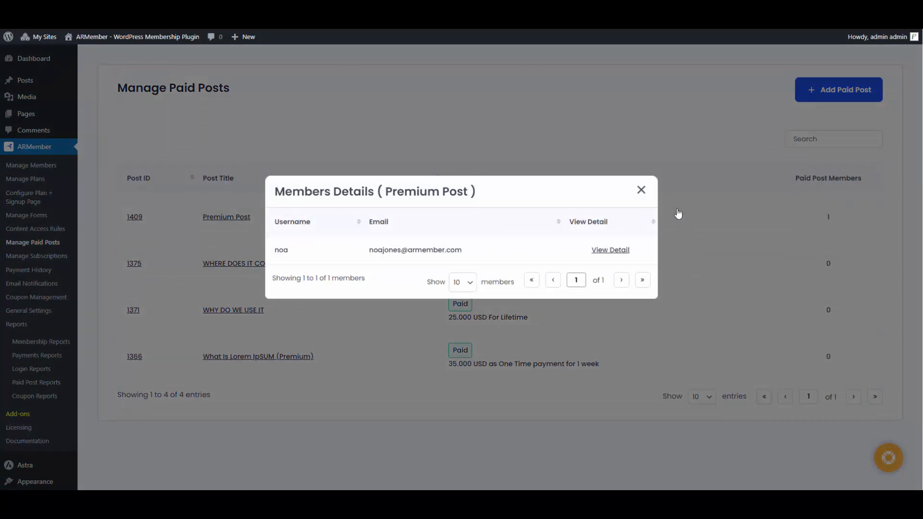
{"action": "left_click", "coordinate": [641, 190]}
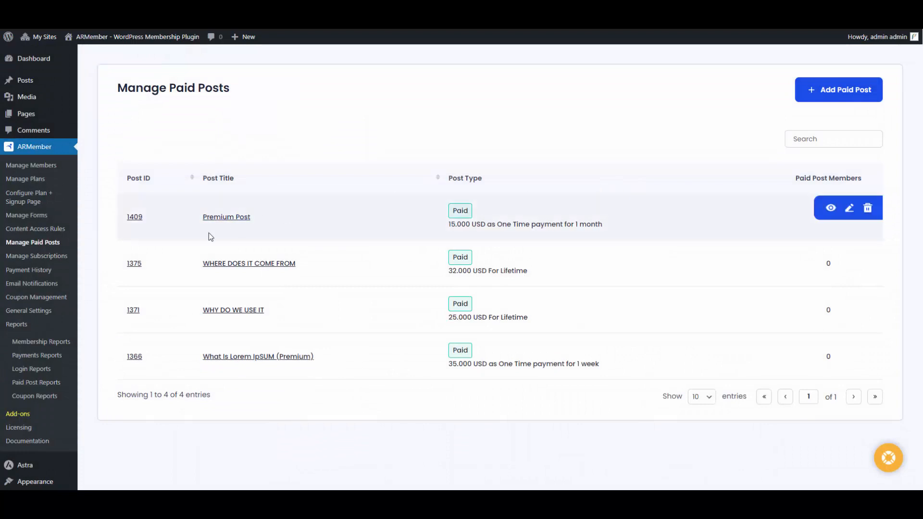
{"action": "left_click", "coordinate": [62, 257]}
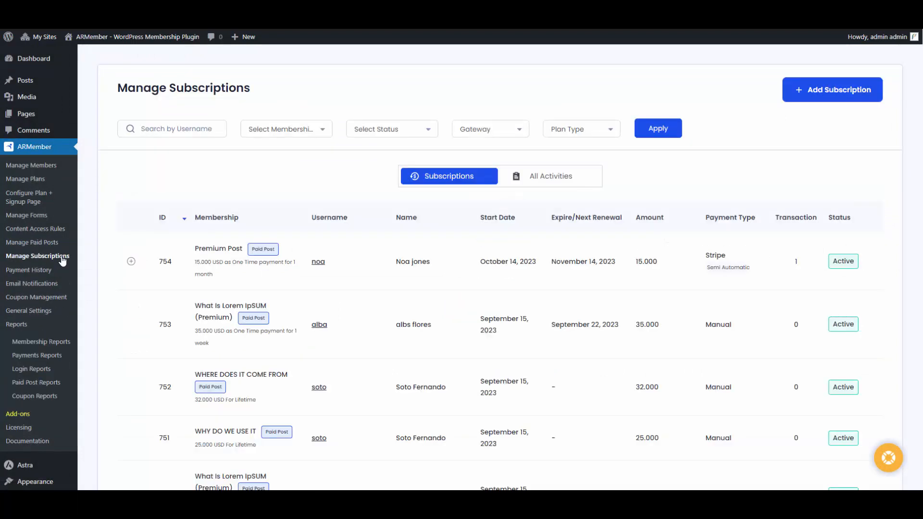
Show the Paid Post Payment History table with the Stripe payment for Premium Post
{"action": "mouse_move", "coordinate": [349, 257]}
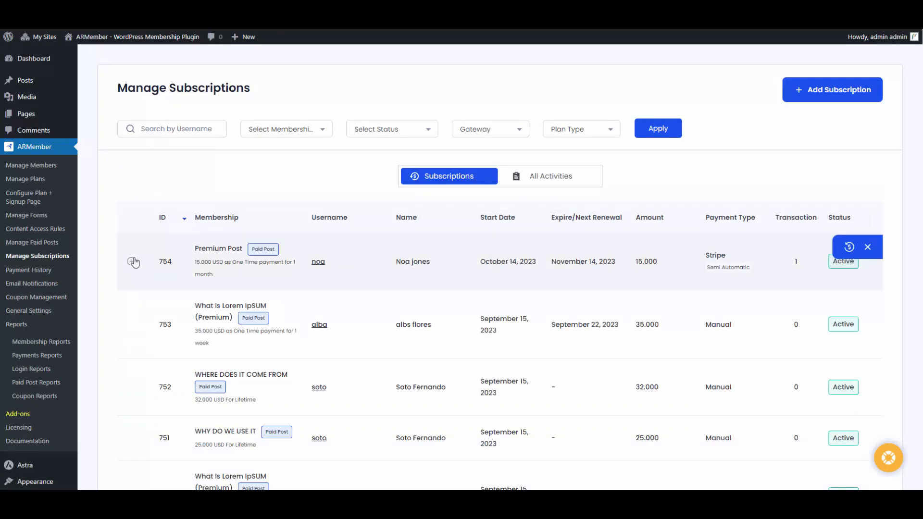
{"action": "left_click", "coordinate": [60, 271]}
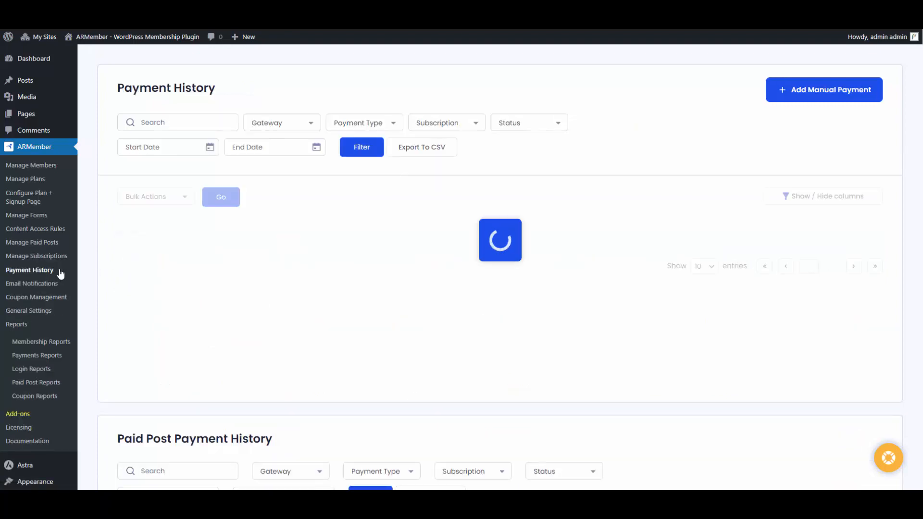
{"action": "scroll", "coordinate": [359, 243], "scroll_direction": "down", "scroll_amount": 10}
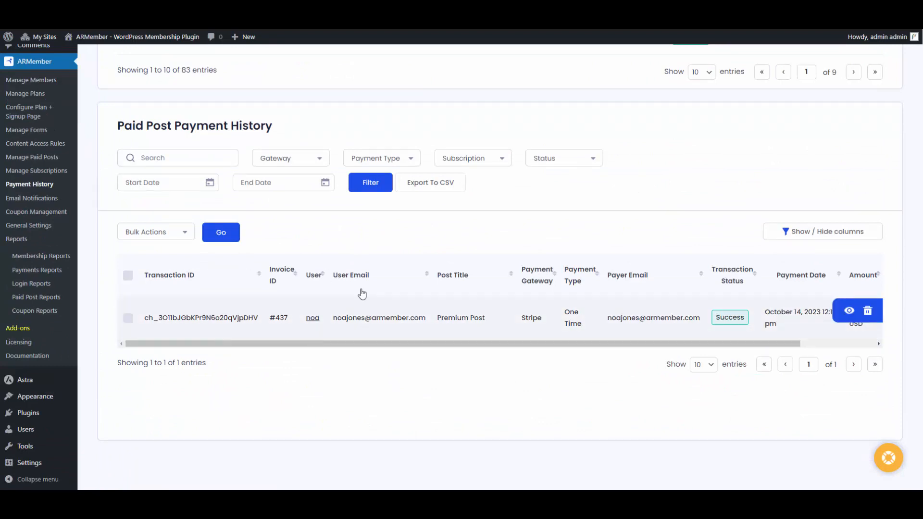
{"action": "mouse_move", "coordinate": [332, 308]}
Review the October 2023 Paid Post Report, then go to Email Notification settings
{"action": "left_click", "coordinate": [37, 298]}
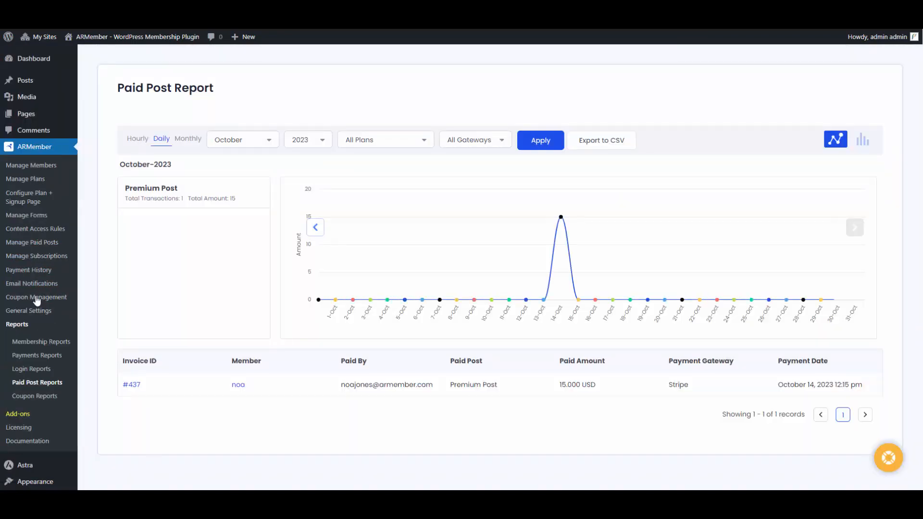
{"action": "scroll", "coordinate": [422, 259], "scroll_direction": "down", "scroll_amount": 2}
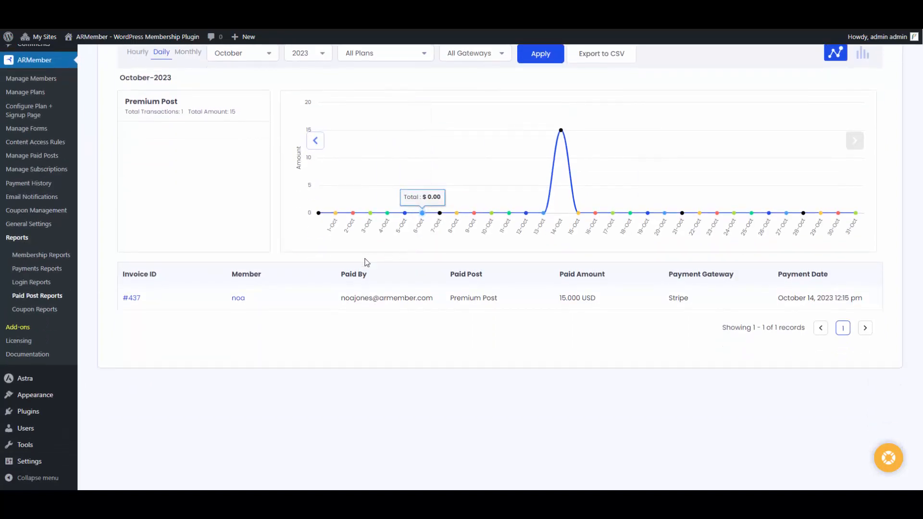
{"action": "scroll", "coordinate": [312, 294], "scroll_direction": "up", "scroll_amount": 2}
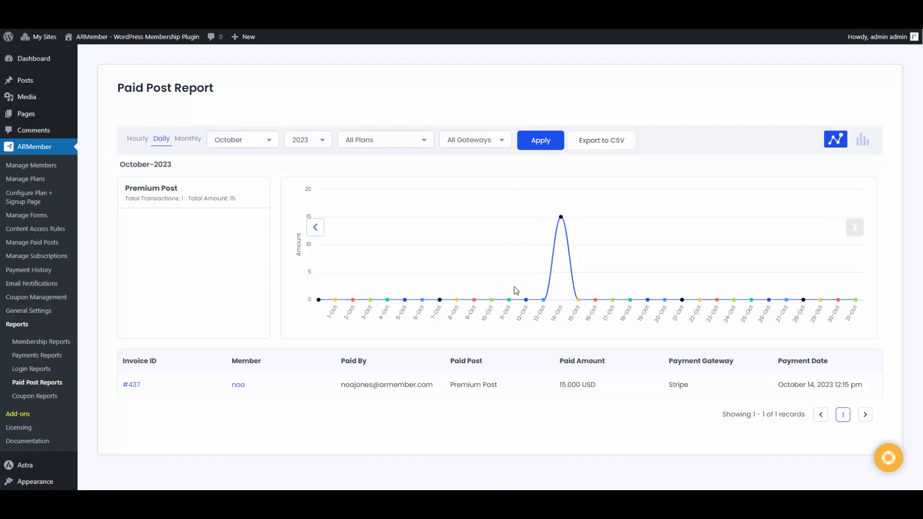
{"action": "left_click", "coordinate": [54, 287]}
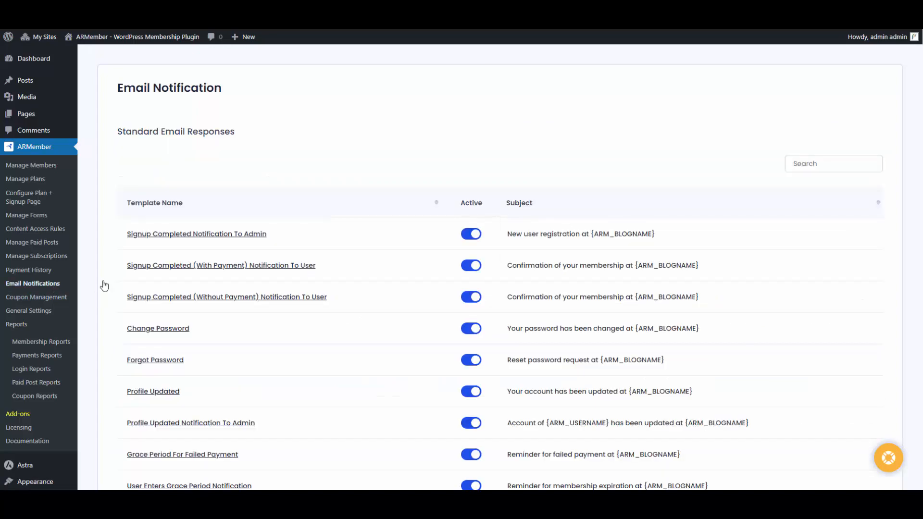
Draft a new email response sent on new paid post purchase, then discard it unsaved
{"action": "scroll", "coordinate": [370, 299], "scroll_direction": "down", "scroll_amount": 9}
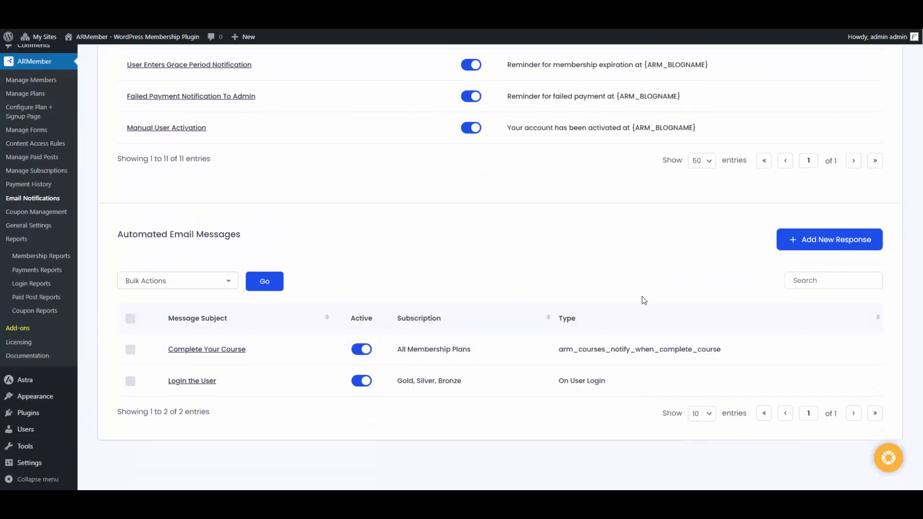
{"action": "left_click", "coordinate": [814, 239]}
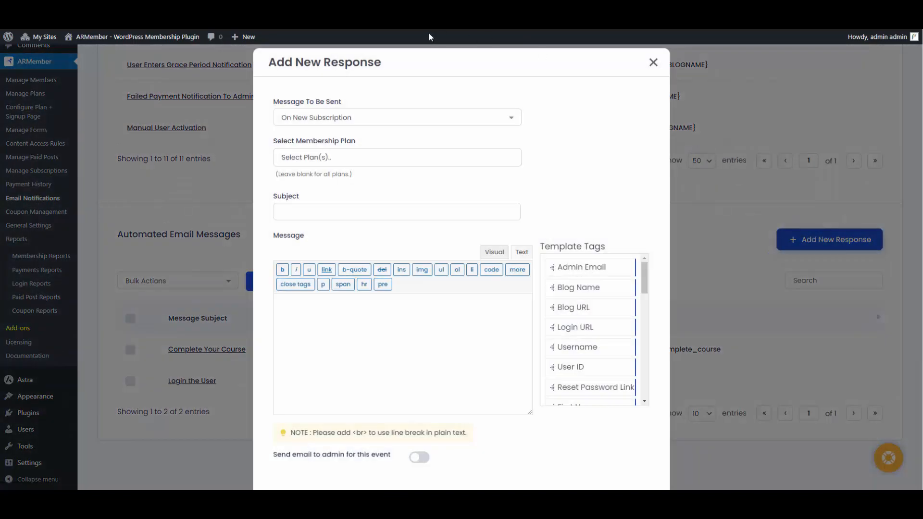
{"action": "left_click", "coordinate": [390, 117]}
{"action": "scroll", "coordinate": [365, 151], "scroll_direction": "down", "scroll_amount": 3}
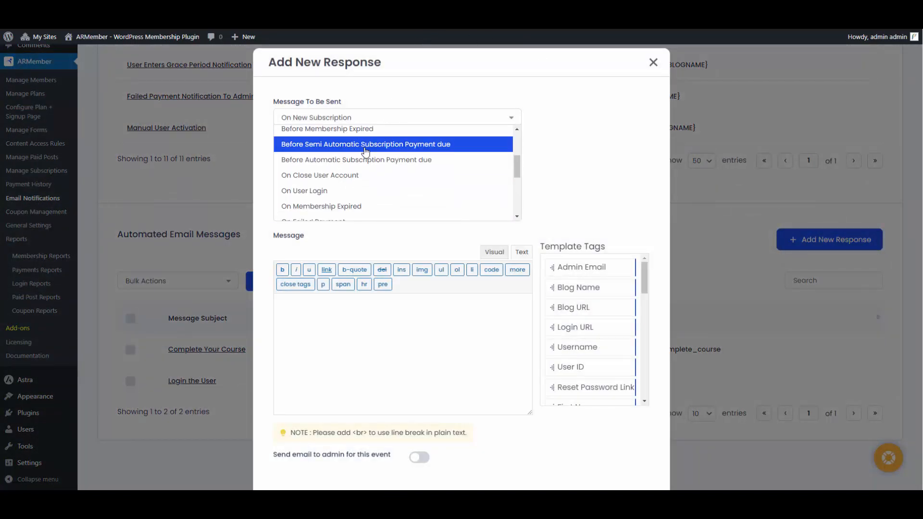
{"action": "scroll", "coordinate": [366, 151], "scroll_direction": "down", "scroll_amount": 2}
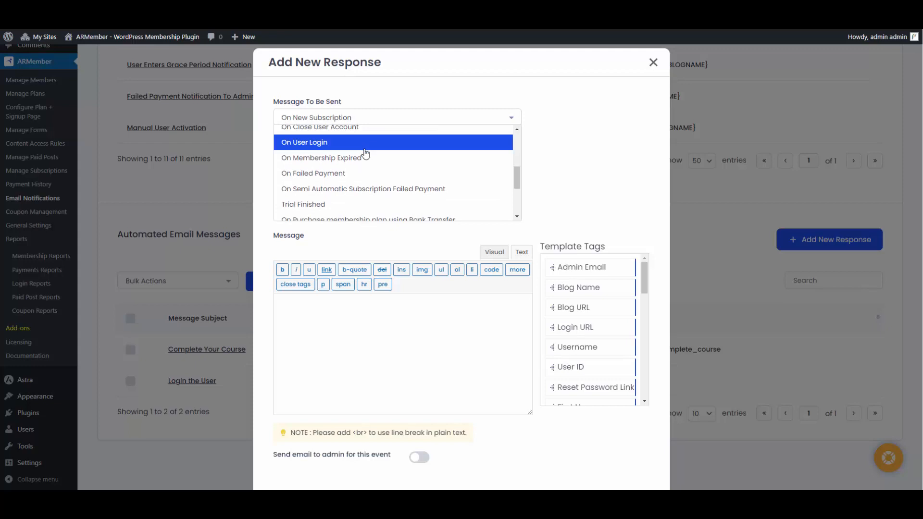
{"action": "type", "text": "po"}
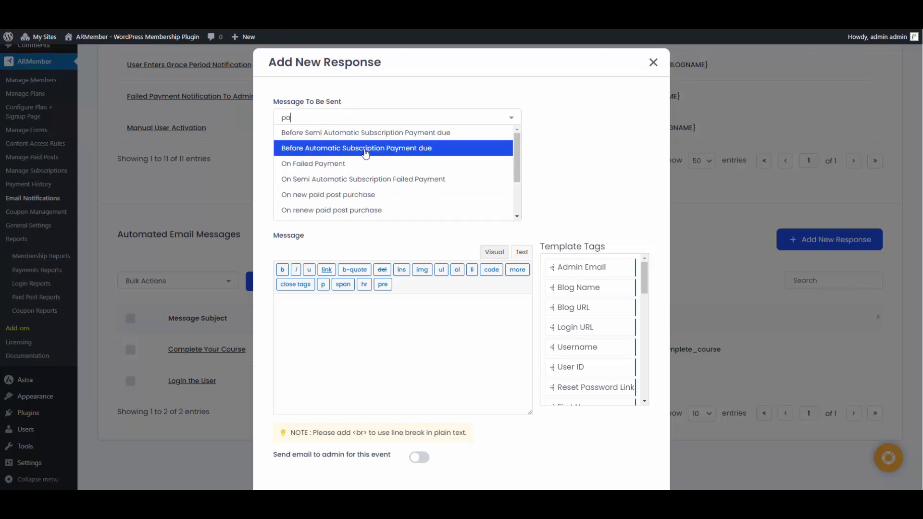
{"action": "type", "text": "id po"}
{"action": "left_click", "coordinate": [380, 135]}
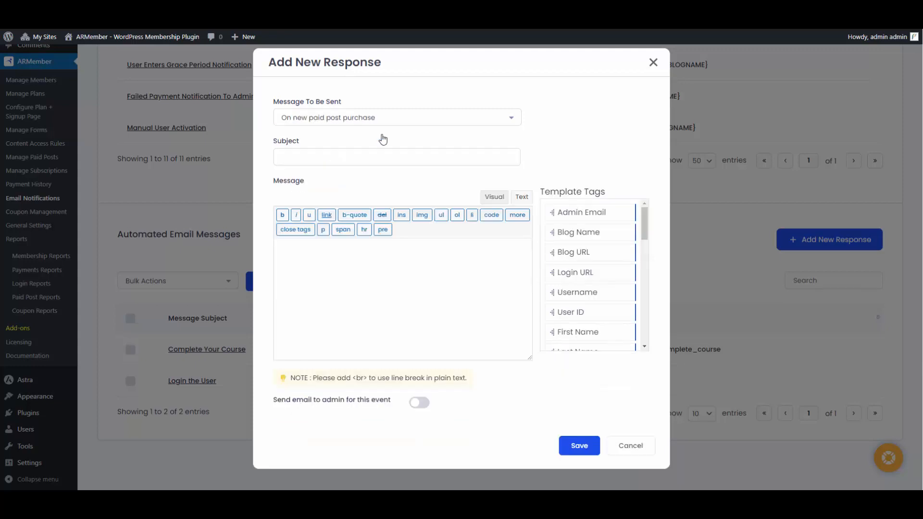
{"action": "left_click", "coordinate": [335, 153]}
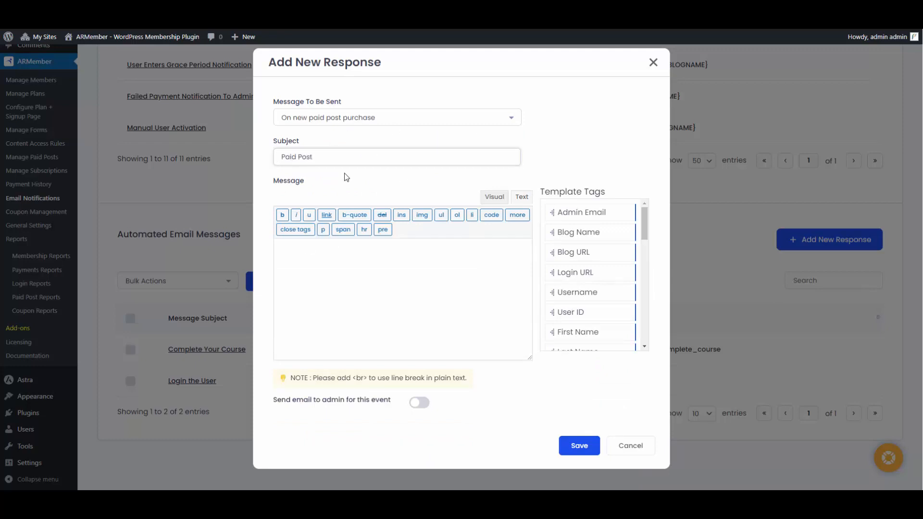
{"action": "left_click", "coordinate": [391, 313]}
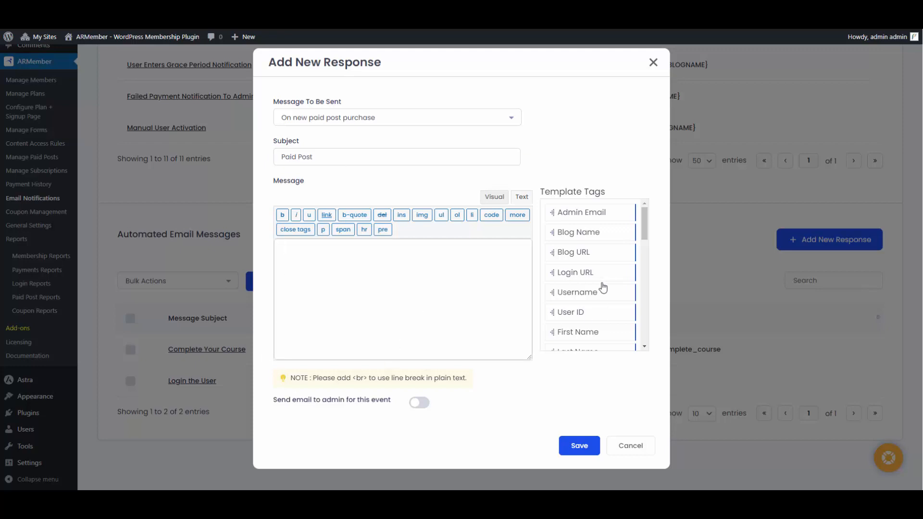
{"action": "scroll", "coordinate": [602, 287], "scroll_direction": "down", "scroll_amount": 10}
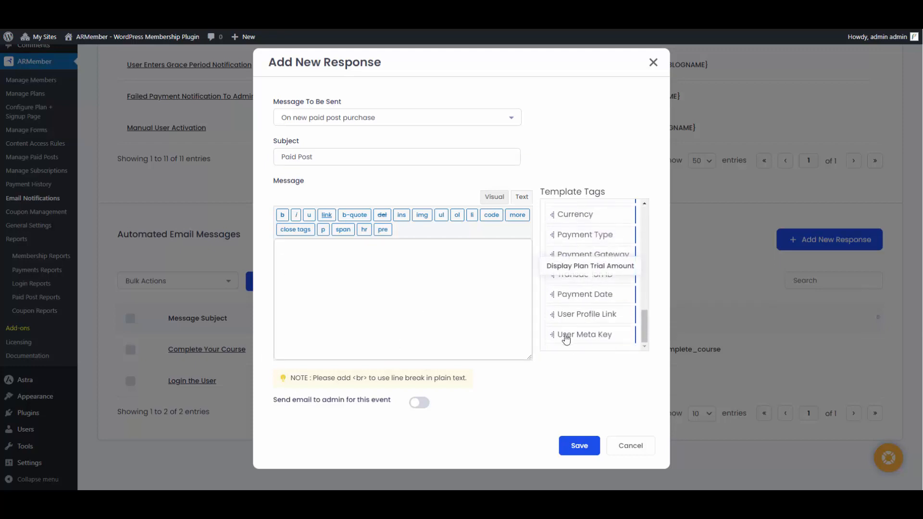
{"action": "scroll", "coordinate": [582, 318], "scroll_direction": "up", "scroll_amount": 10}
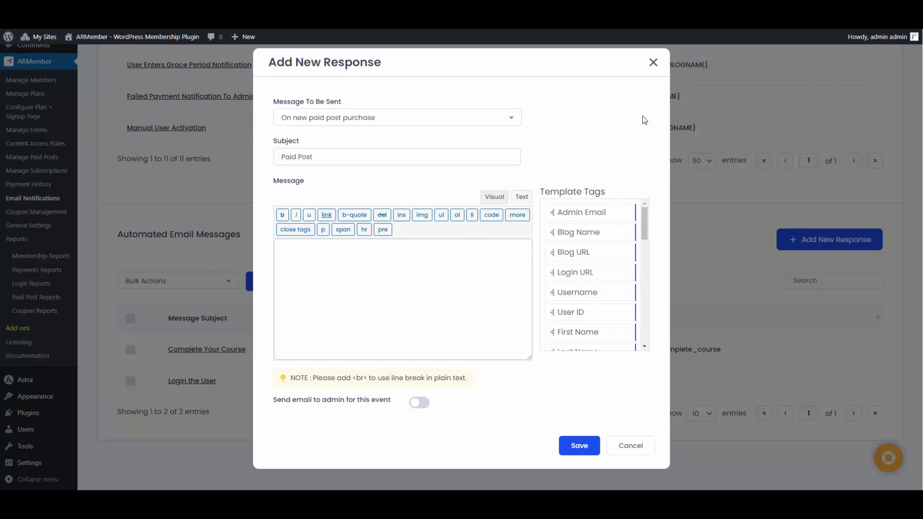
{"action": "left_click", "coordinate": [651, 64]}
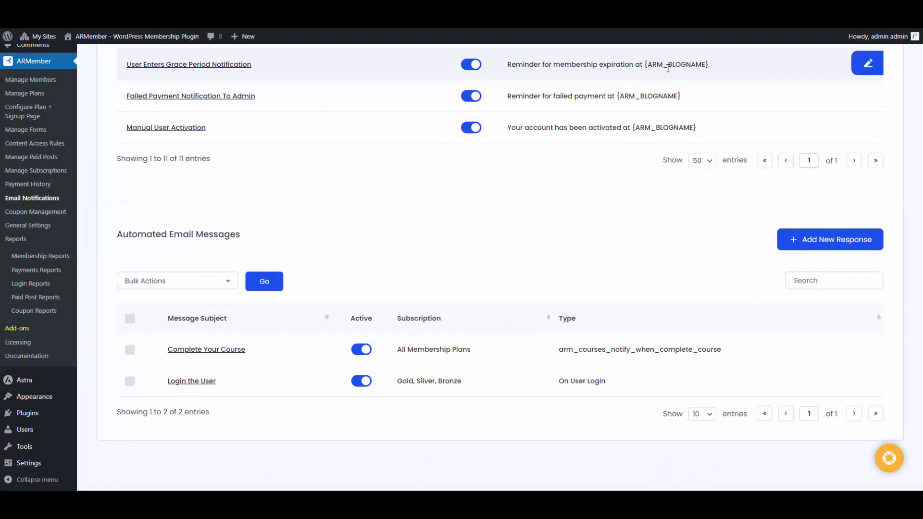
Start a new page from Pages > Add New
{"action": "scroll", "coordinate": [622, 120], "scroll_direction": "up", "scroll_amount": 4}
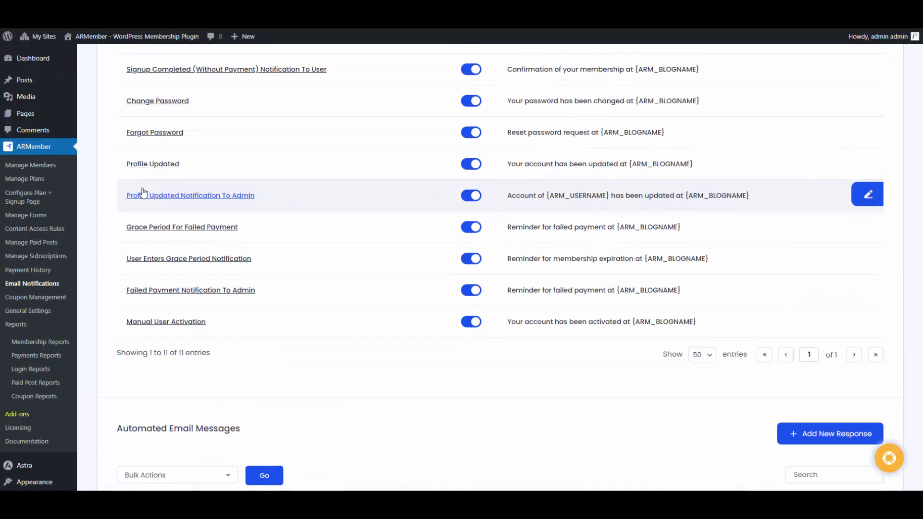
{"action": "mouse_move", "coordinate": [29, 114]}
{"action": "left_click", "coordinate": [107, 130]}
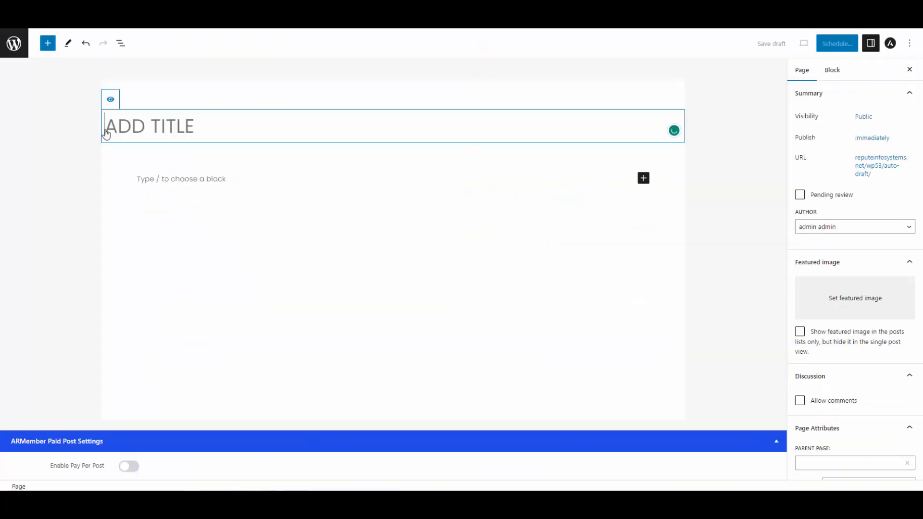
Title the page PAID POST DETAILS and add a Membership Shortcodes block with Purchased Paid Post List
{"action": "type", "text": "PAID POS"}
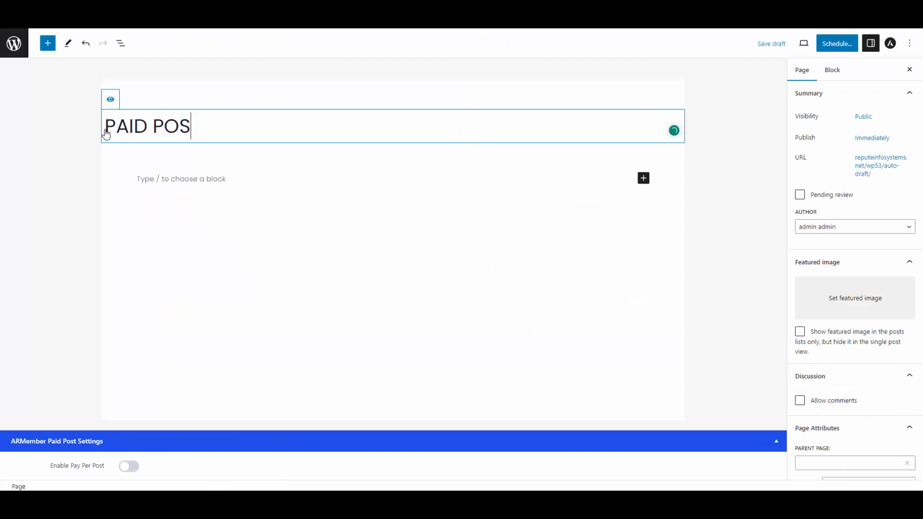
{"action": "type", "text": "T DETAILS"}
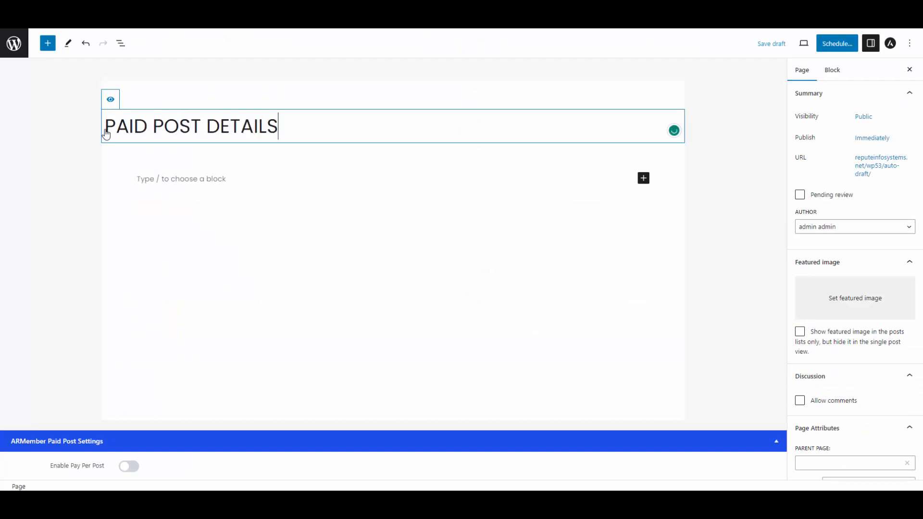
{"action": "left_click", "coordinate": [187, 179]}
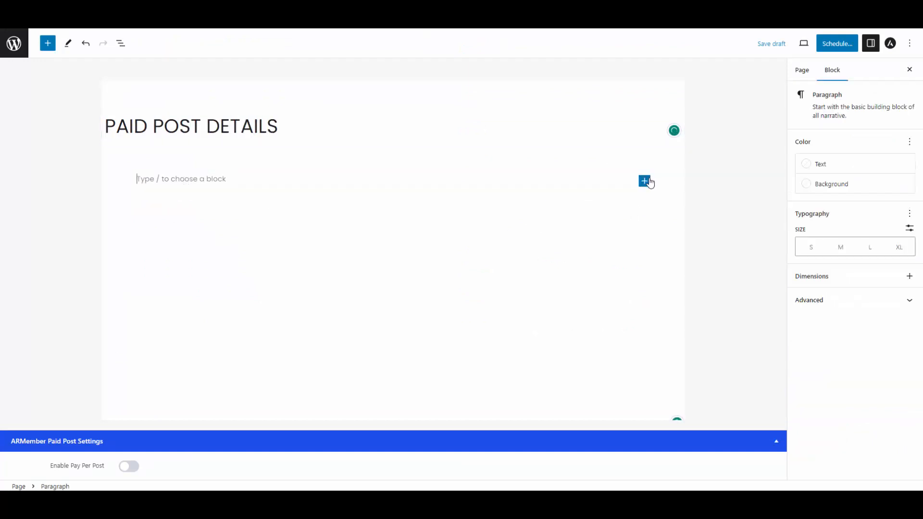
{"action": "left_click", "coordinate": [645, 181]}
{"action": "left_click", "coordinate": [723, 264]}
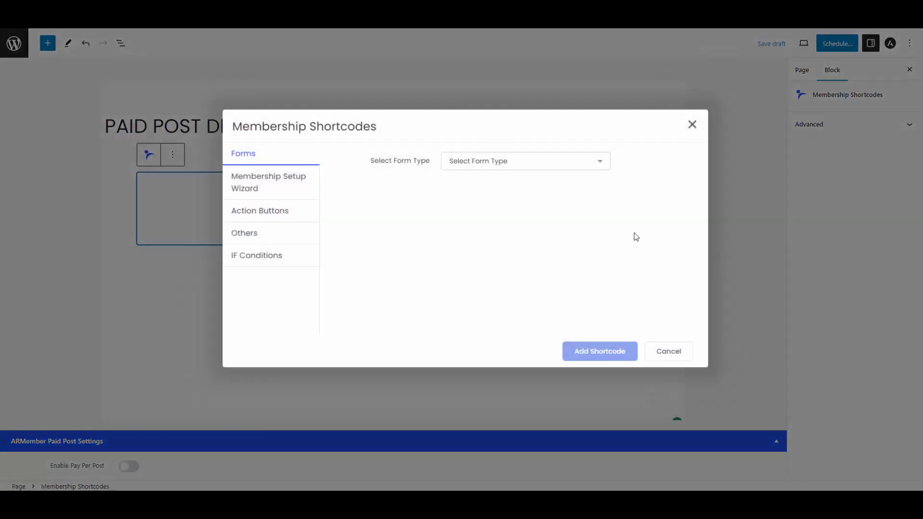
{"action": "left_click", "coordinate": [270, 233]}
{"action": "left_click", "coordinate": [519, 166]}
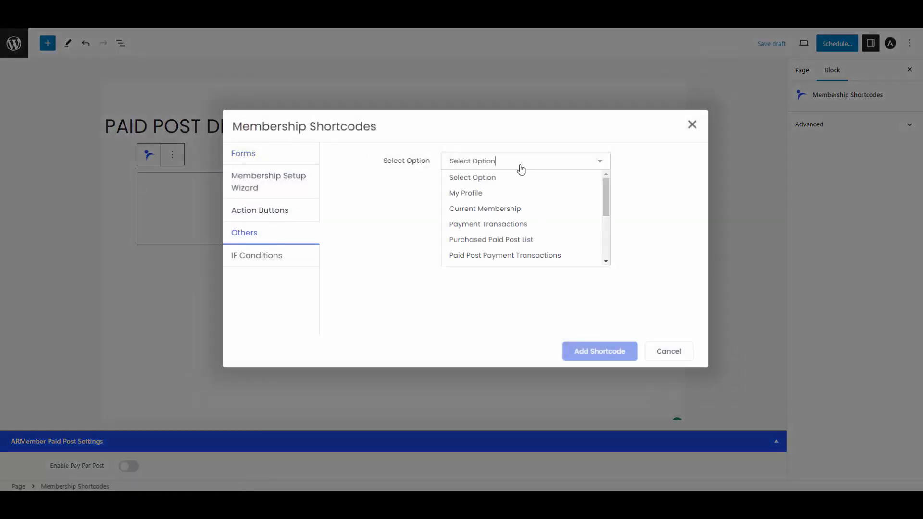
{"action": "left_click", "coordinate": [543, 243]}
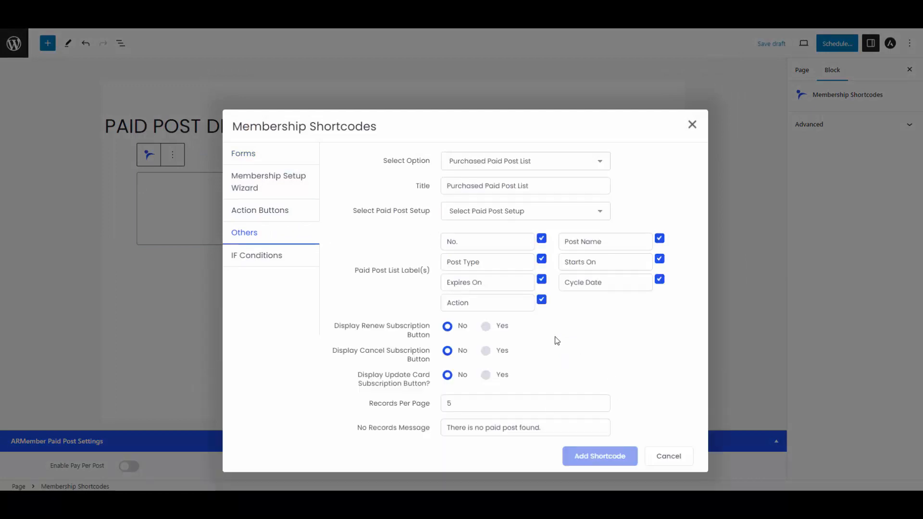
Set the shortcode to the Paid Post setup with Renew enabled and insert it
{"action": "left_click", "coordinate": [448, 216]}
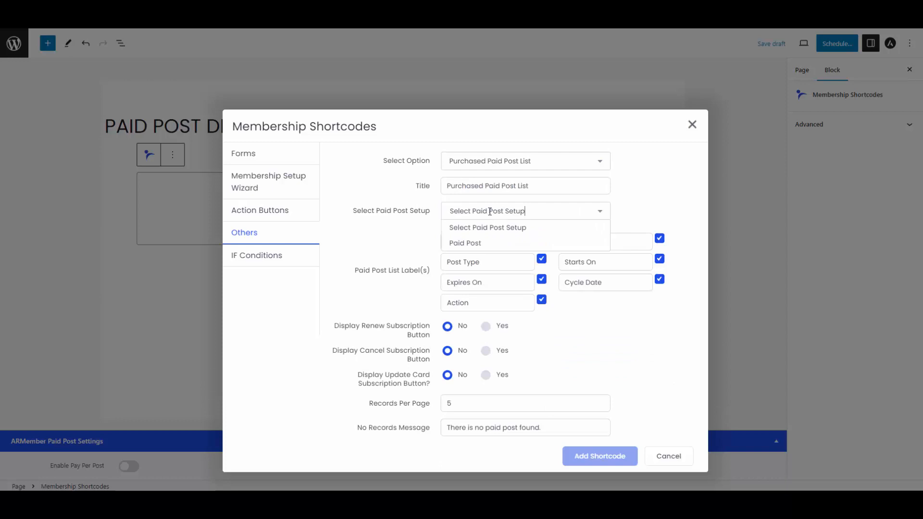
{"action": "left_click", "coordinate": [469, 249]}
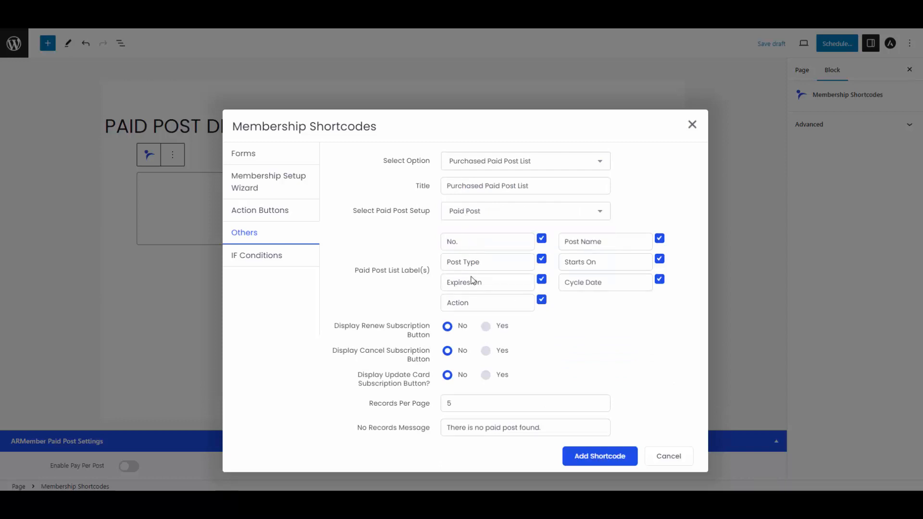
{"action": "left_click", "coordinate": [502, 331]}
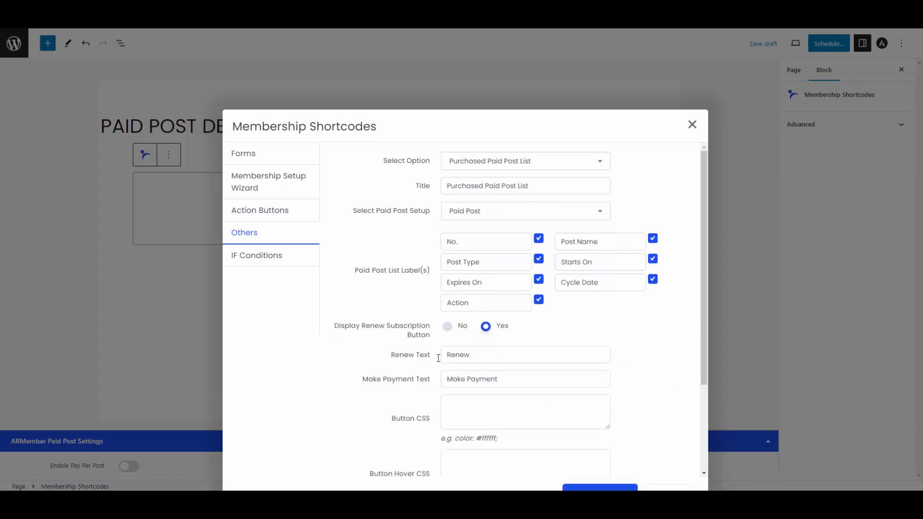
{"action": "scroll", "coordinate": [496, 323], "scroll_direction": "down", "scroll_amount": 3}
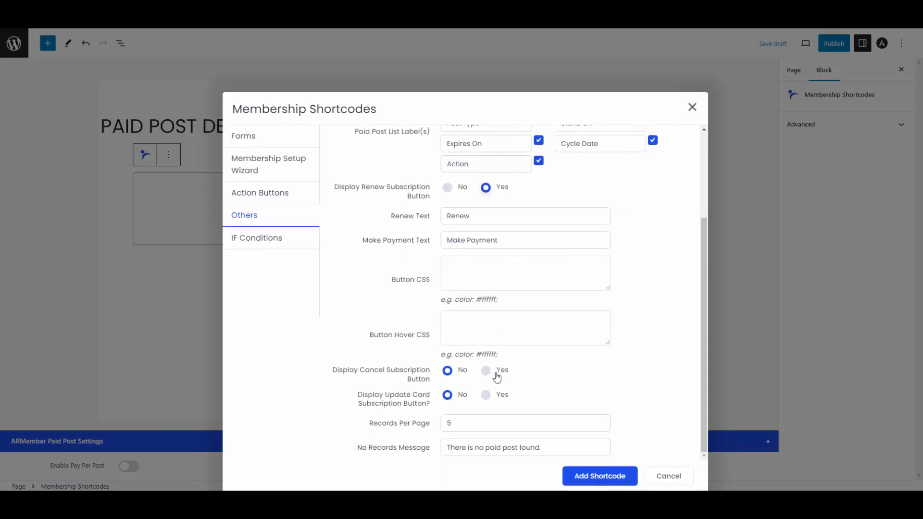
{"action": "left_click", "coordinate": [612, 475]}
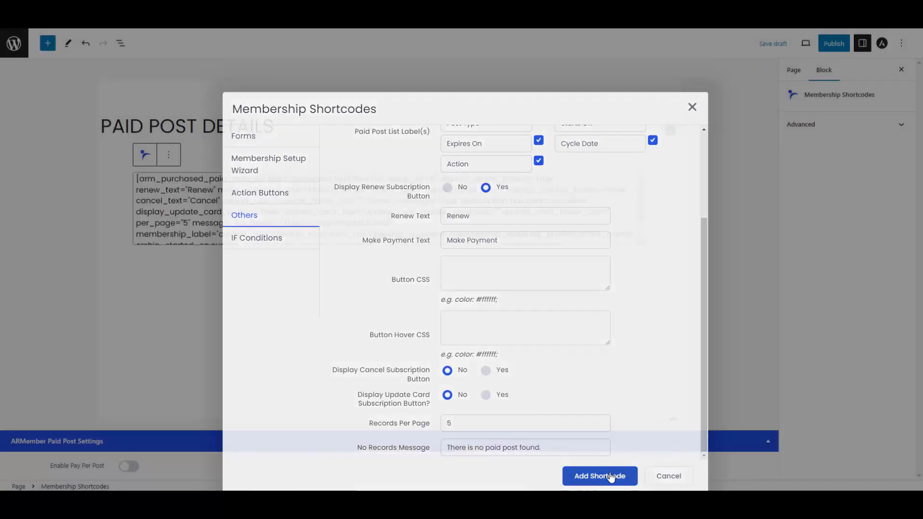
{"action": "left_click", "coordinate": [465, 293]}
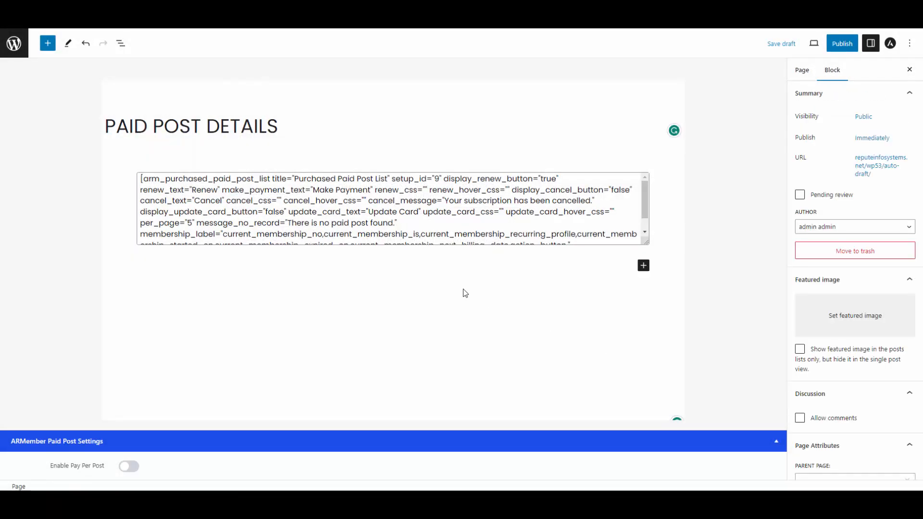
Insert a Paid Post Payment Transactions shortcode under the list, then publish PAID POST DETAILS
{"action": "left_click", "coordinate": [643, 265]}
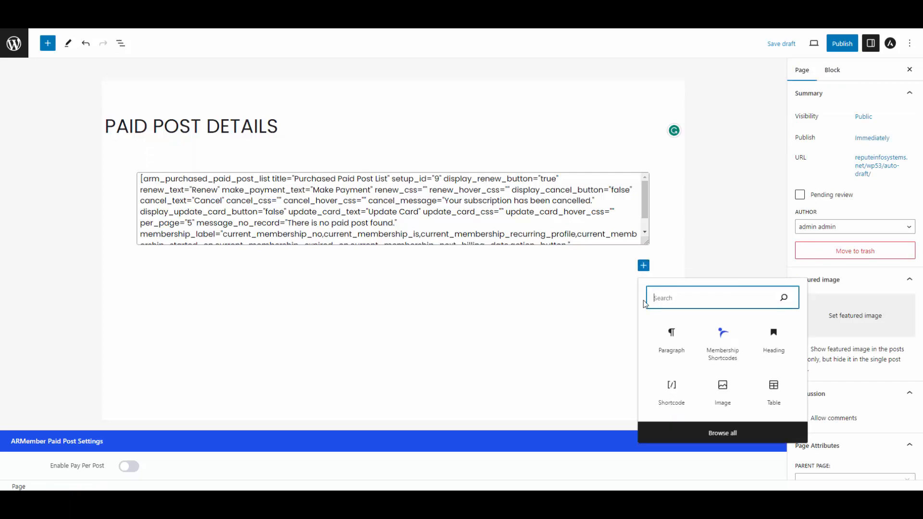
{"action": "left_click", "coordinate": [731, 359]}
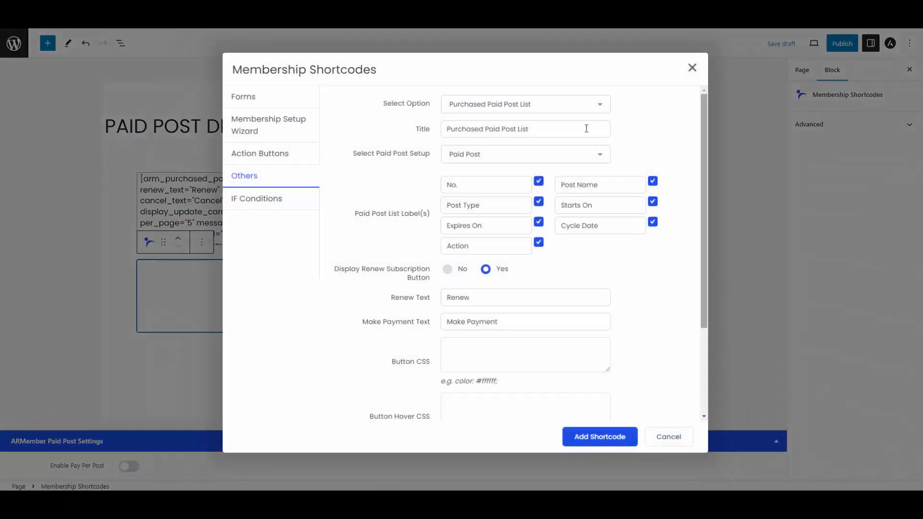
{"action": "left_click", "coordinate": [542, 103]}
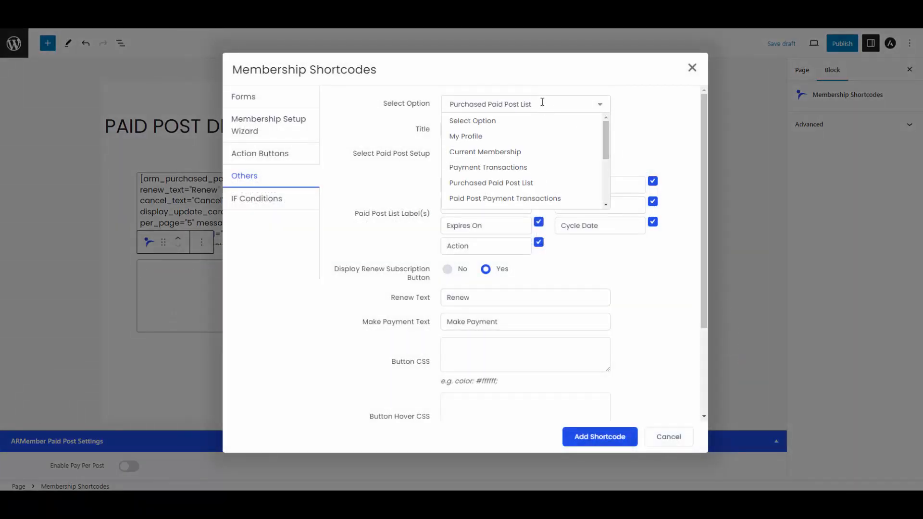
{"action": "left_click", "coordinate": [516, 200]}
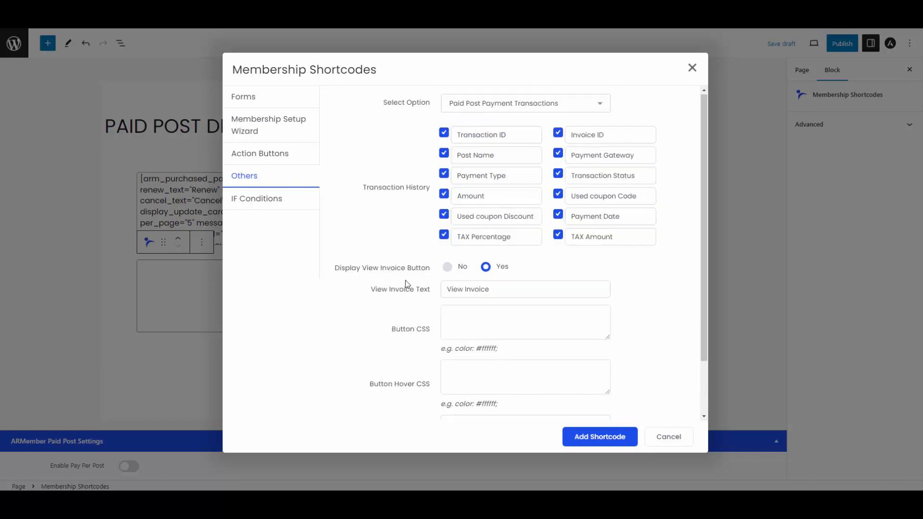
{"action": "scroll", "coordinate": [405, 281], "scroll_direction": "down", "scroll_amount": 2}
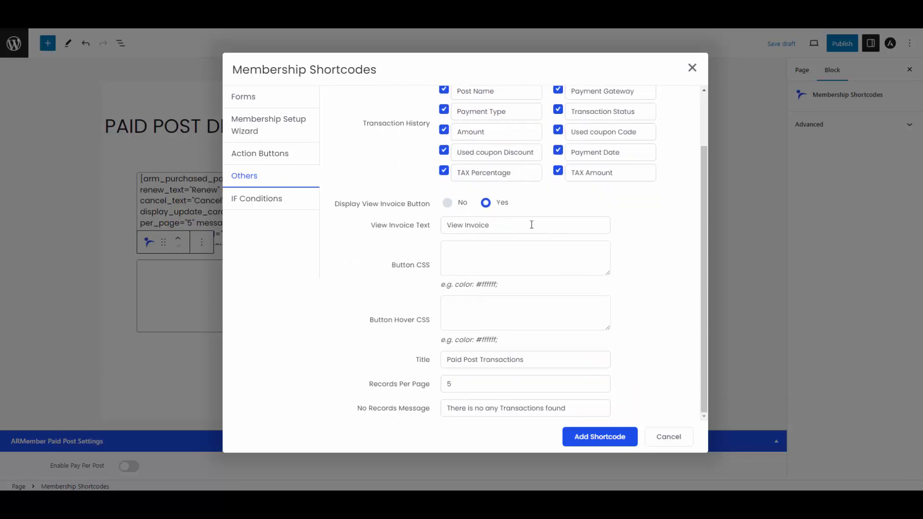
{"action": "left_click", "coordinate": [610, 435]}
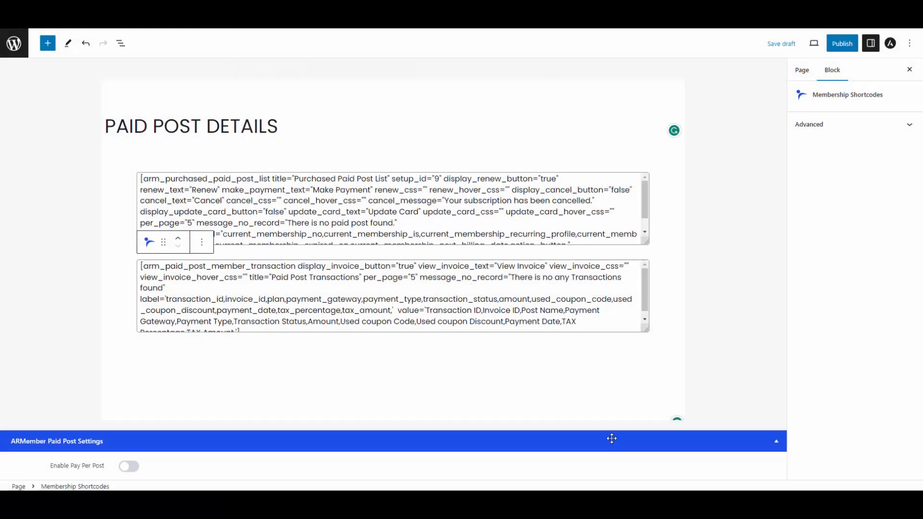
{"action": "left_click", "coordinate": [831, 45]}
{"action": "left_click", "coordinate": [831, 48]}
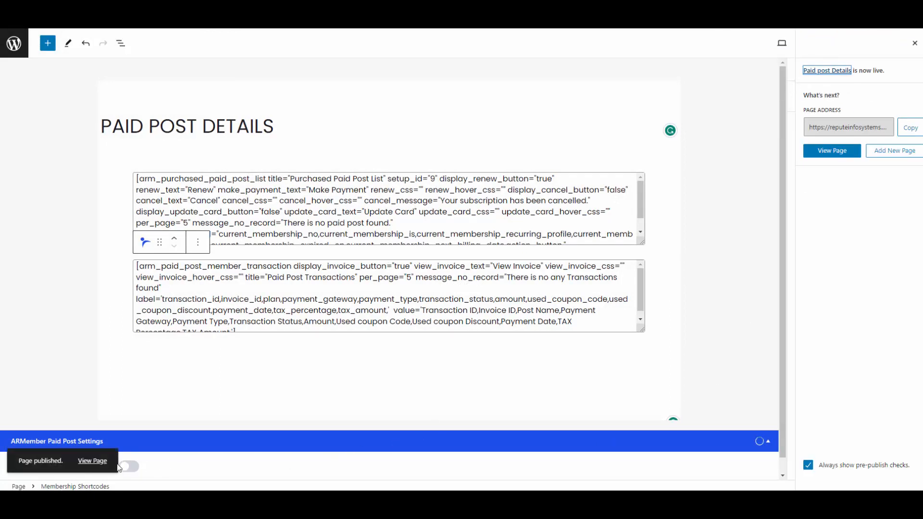
View the live PAID POST DETAILS page and scroll the transactions table to Payment Date
{"action": "left_click", "coordinate": [89, 462]}
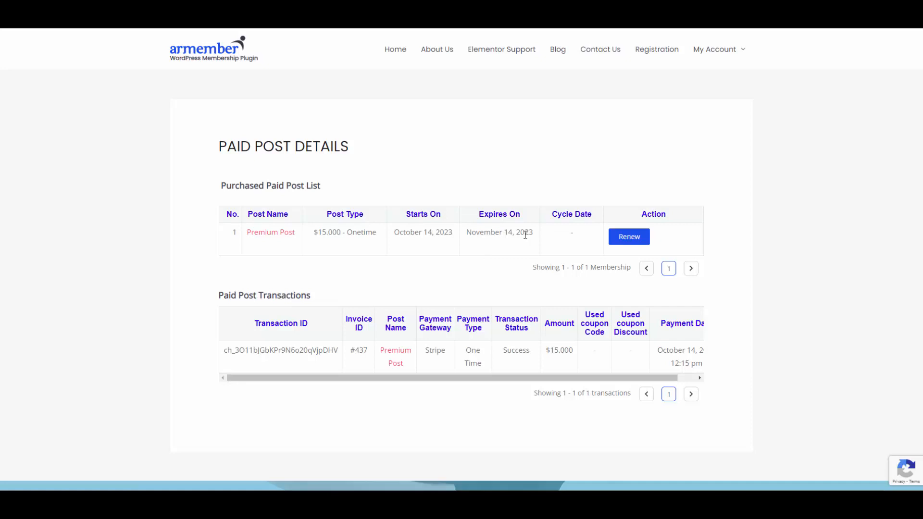
{"action": "scroll", "coordinate": [423, 257], "scroll_direction": "down", "scroll_amount": 1}
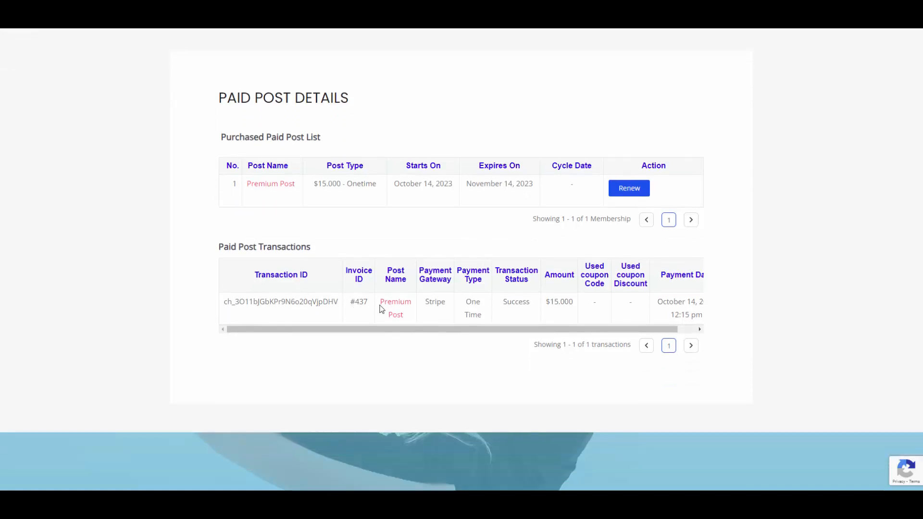
{"action": "left_click_drag", "start_coordinate": [615, 329], "coordinate": [639, 296]}
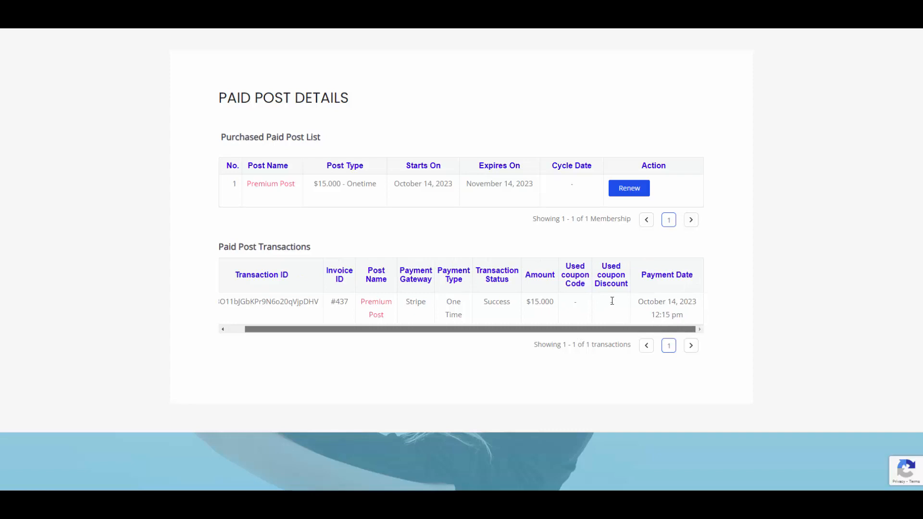